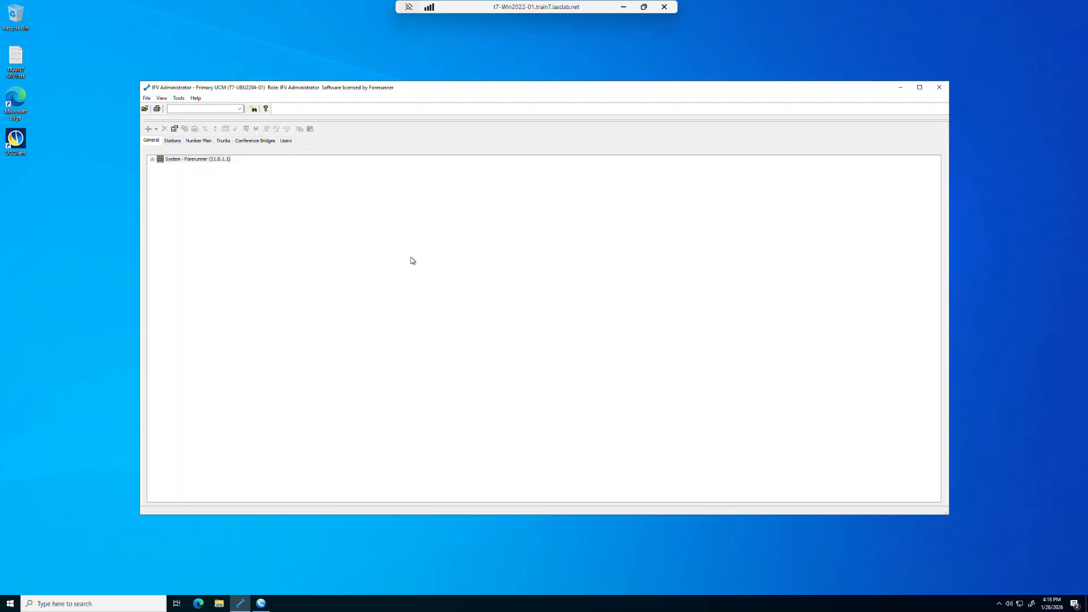
Step: Add 933 as an emergency number with the Dial Immediately option to the Chicago telephony area and save it
click(153, 160)
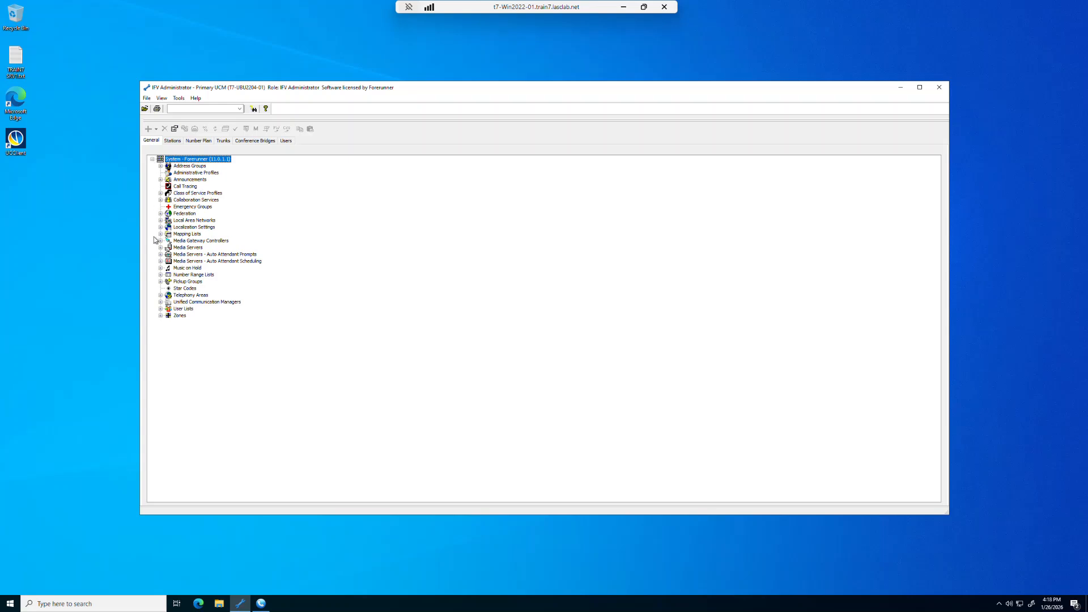
click(161, 295)
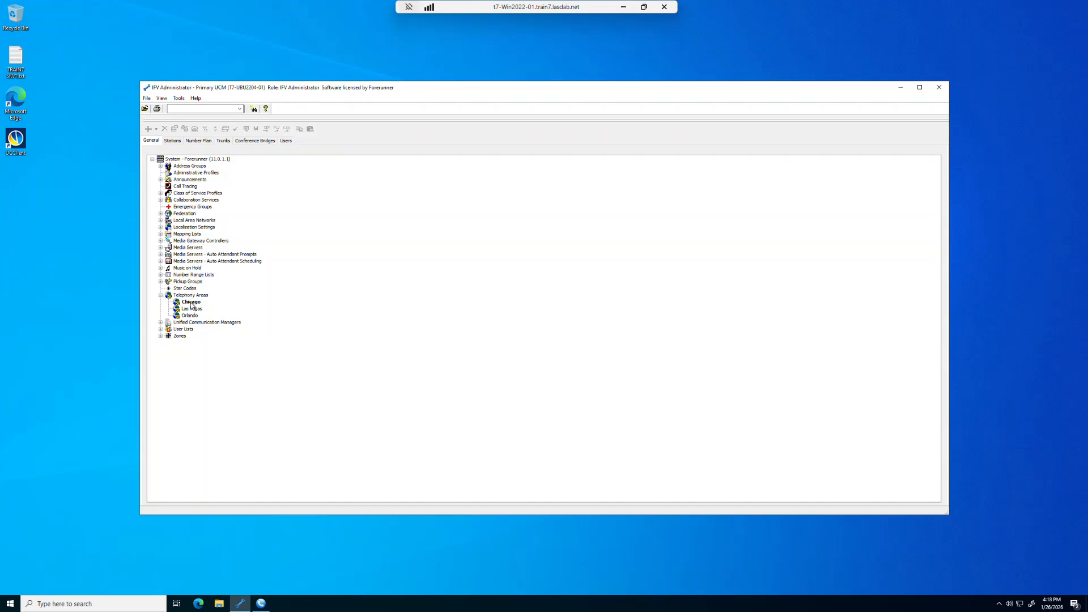
double_click(191, 304)
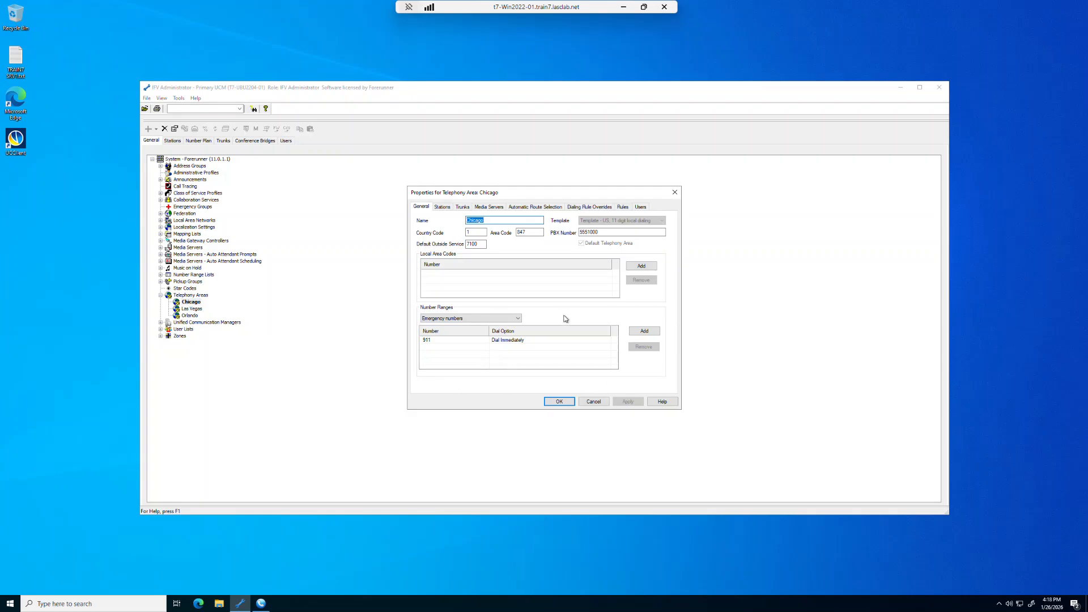
click(519, 319)
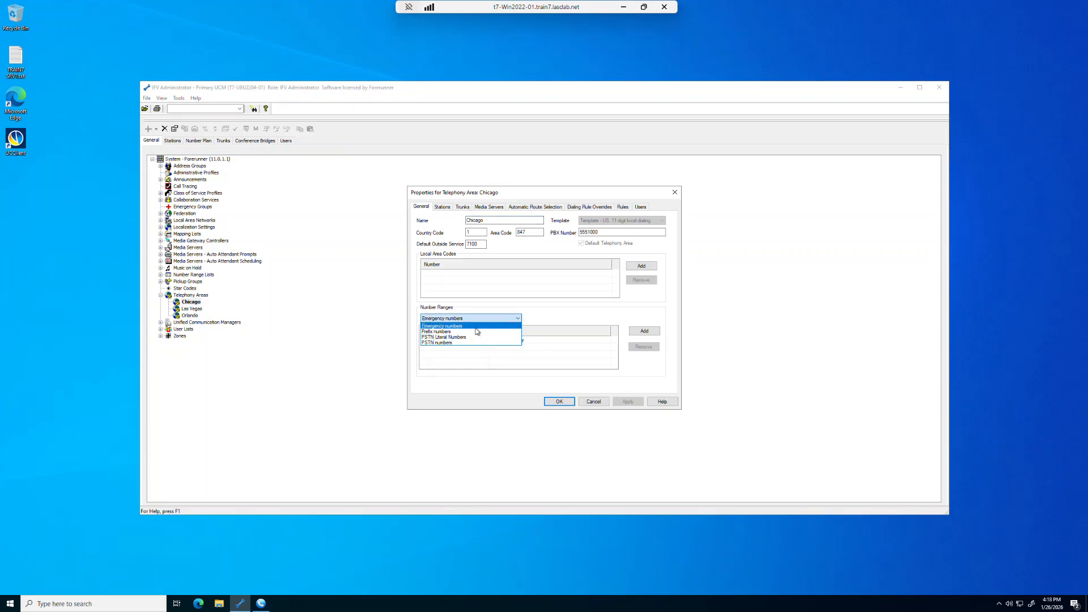
click(452, 327)
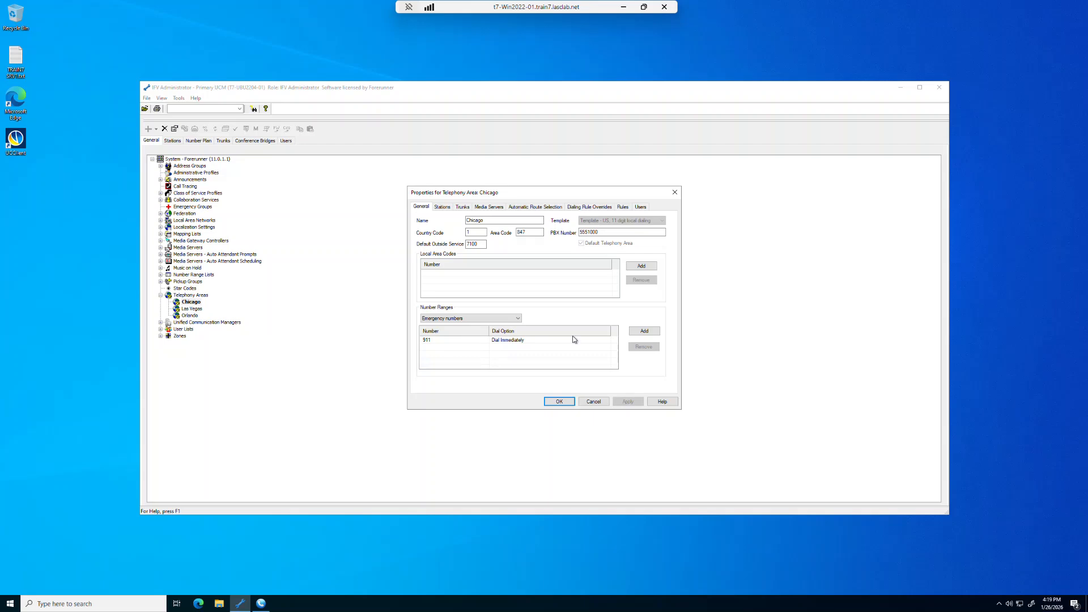
click(644, 331)
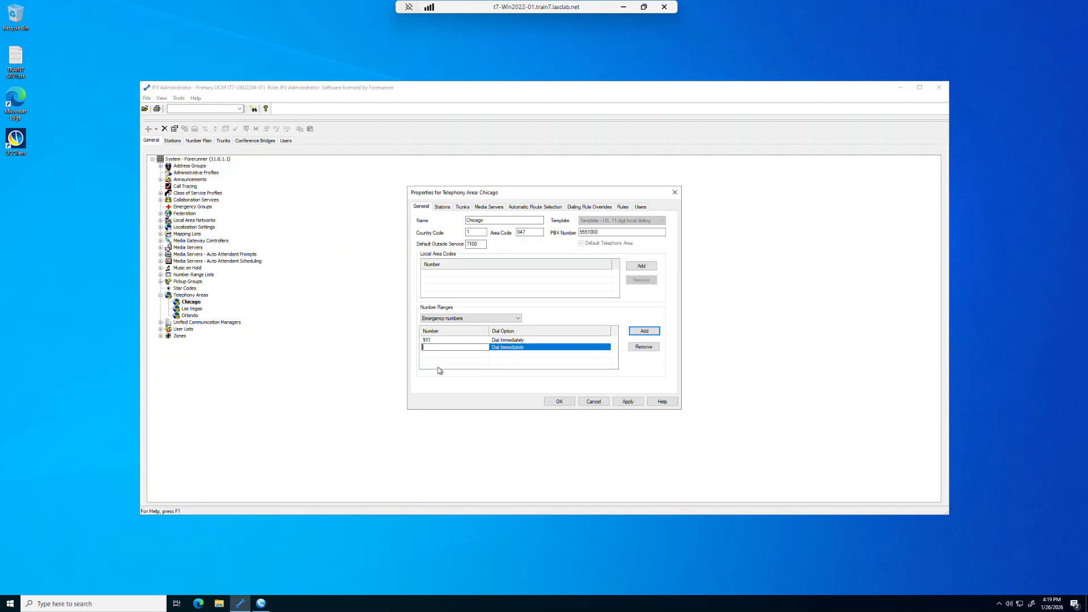
text(933)
click(628, 402)
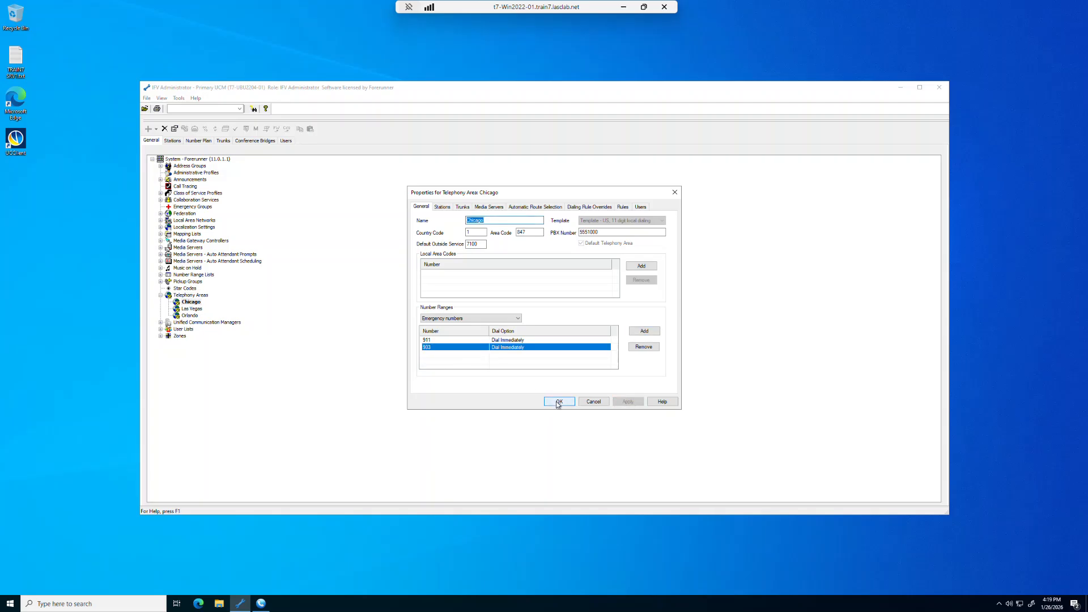
click(558, 401)
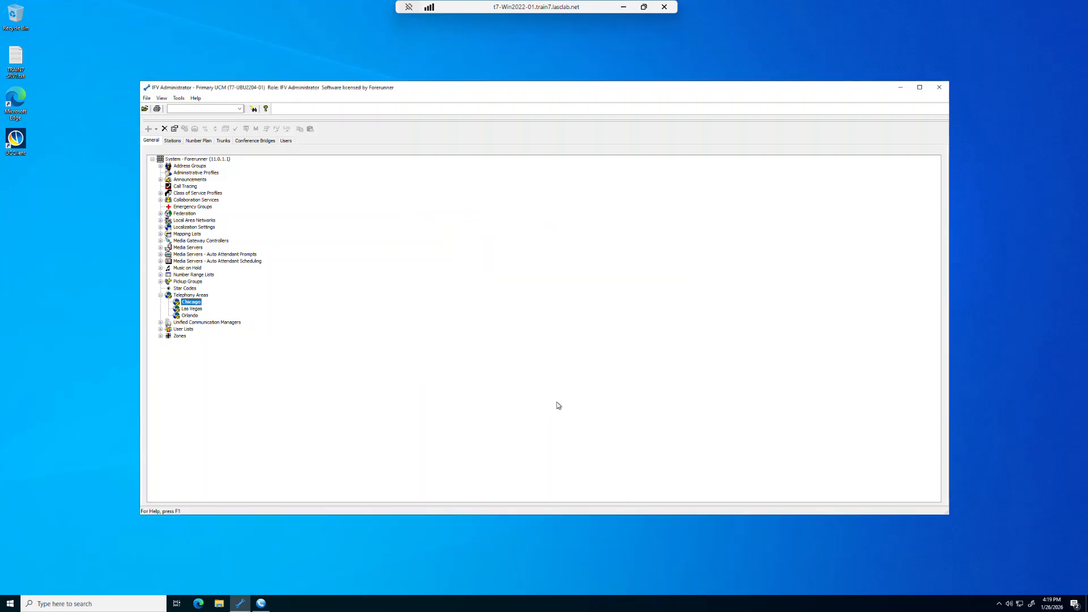
Step: Add emergency number 933 with immediate dialing to the Orlando telephony area
click(190, 316)
double_click(192, 316)
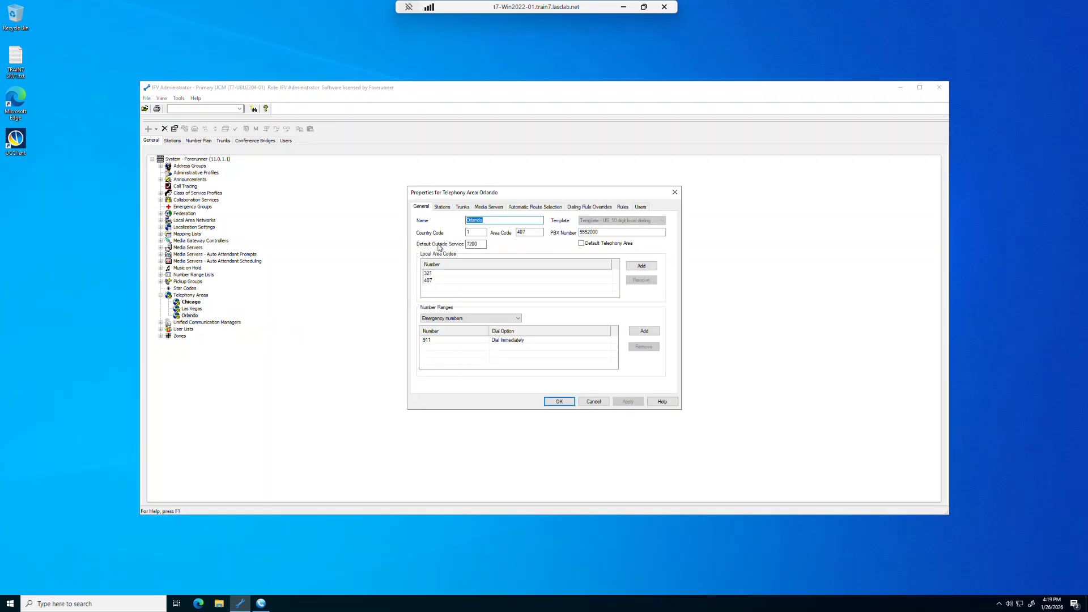
click(640, 334)
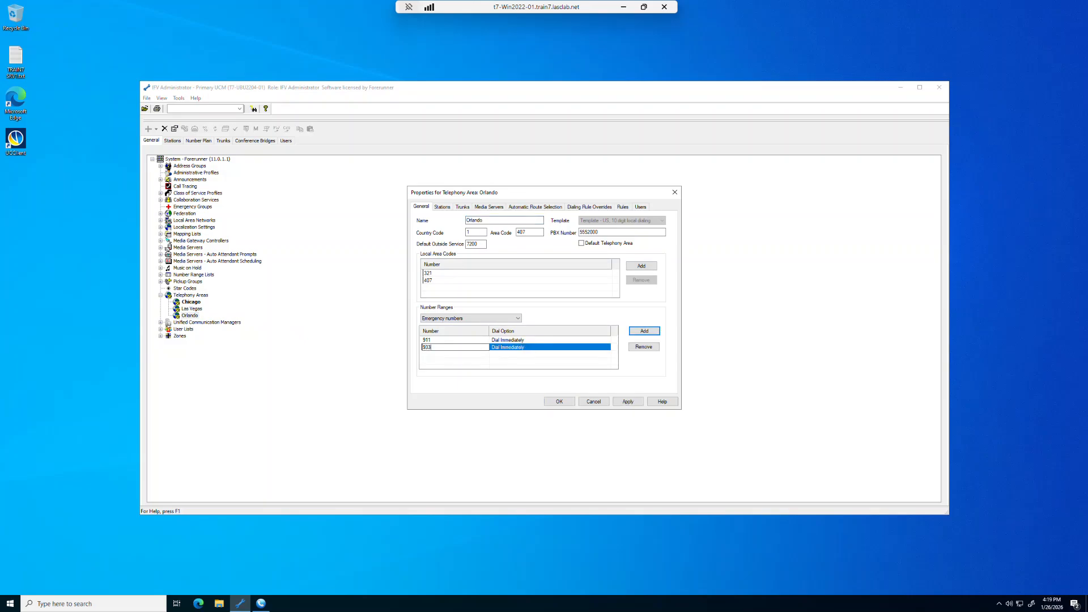
click(558, 402)
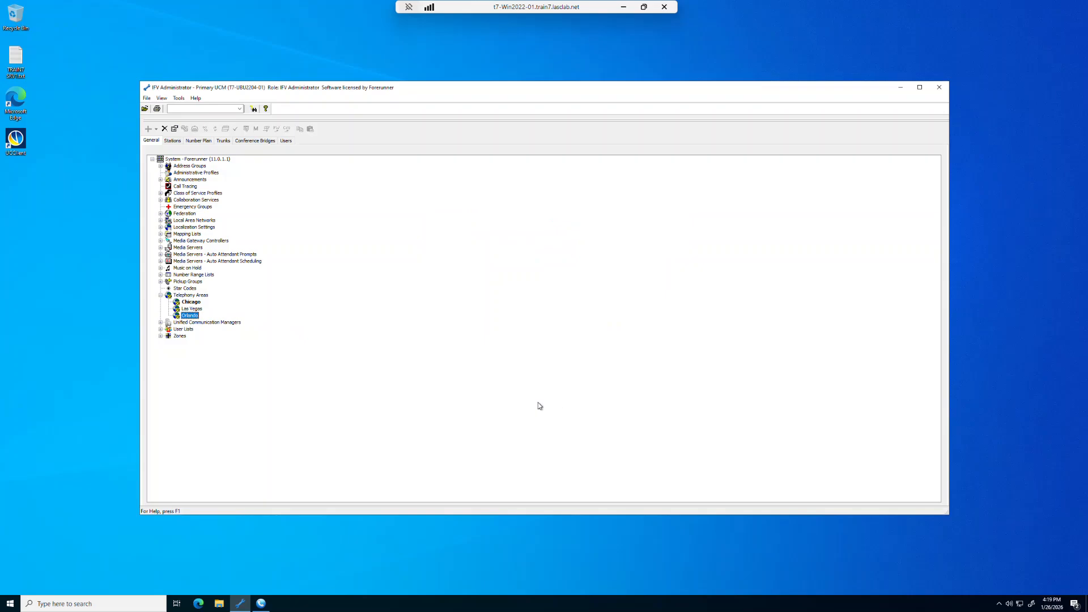
Step: Add emergency number 933 with immediate dialing to the Las Vegas telephony area
click(193, 310)
double_click(193, 309)
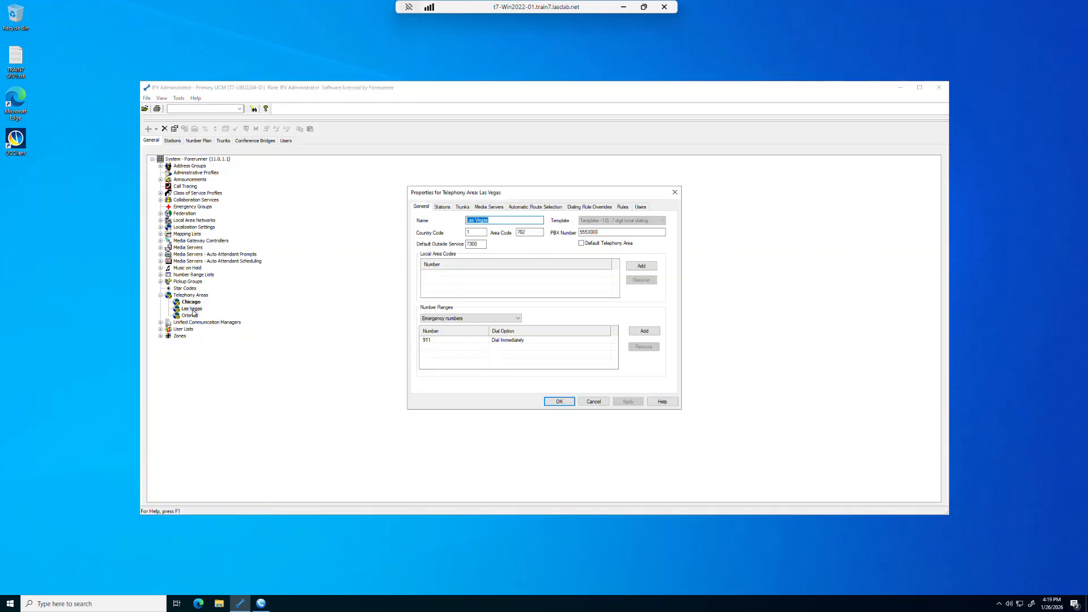
click(638, 332)
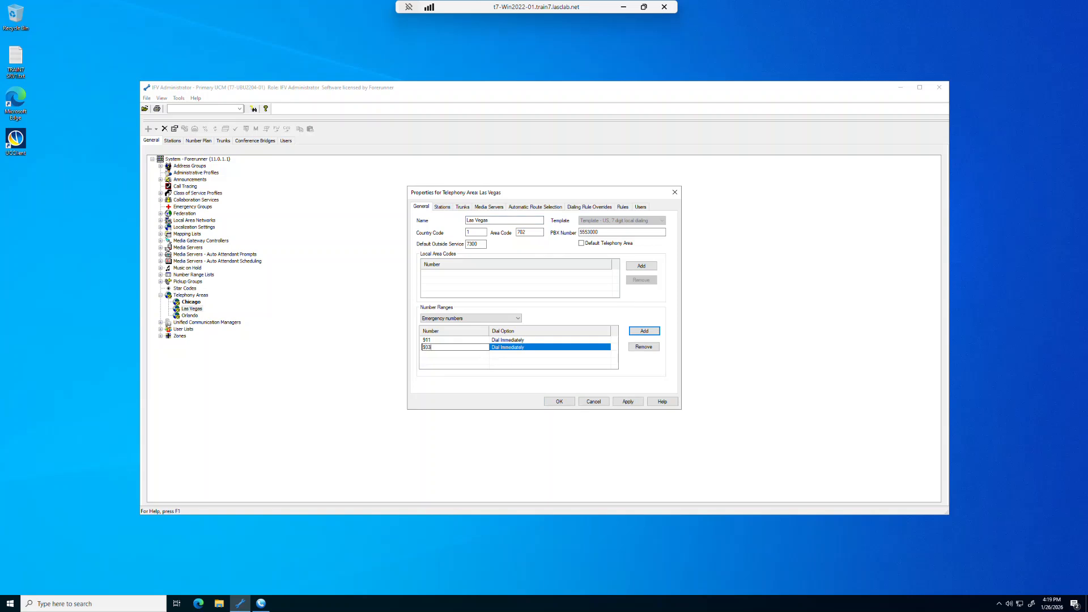
click(564, 403)
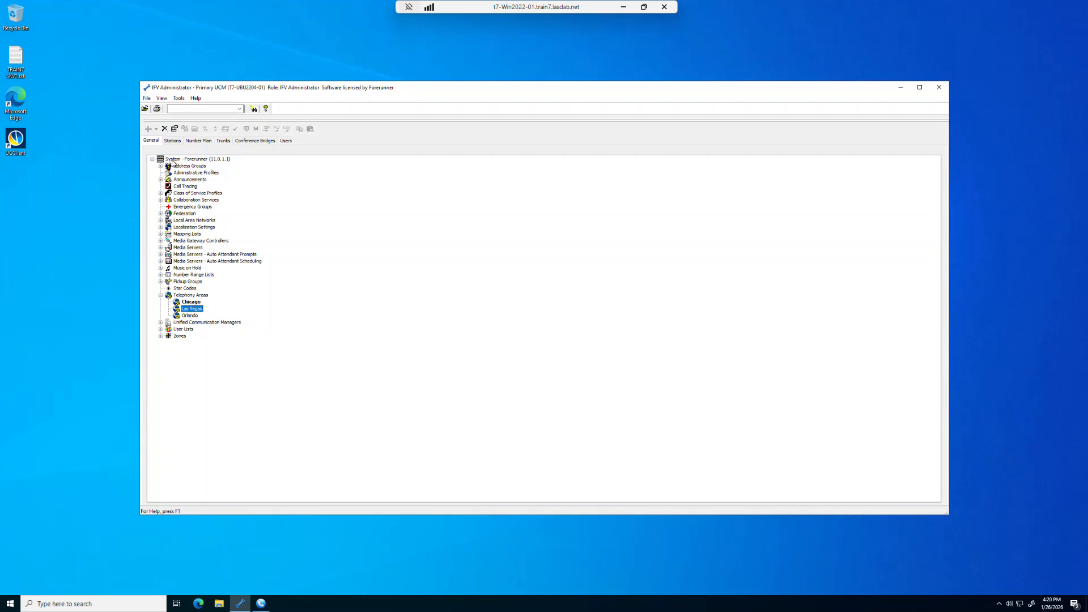
Step: Create a new emergency group named Chicago and give it a specific outbound caller ID by entering the site's phone number
click(187, 207)
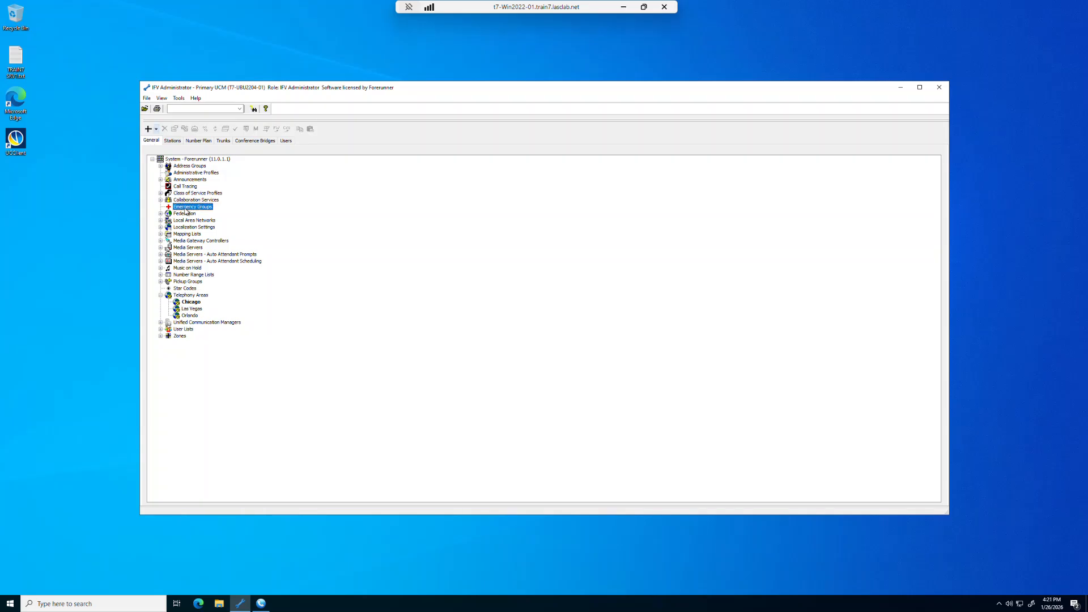
right_click(186, 211)
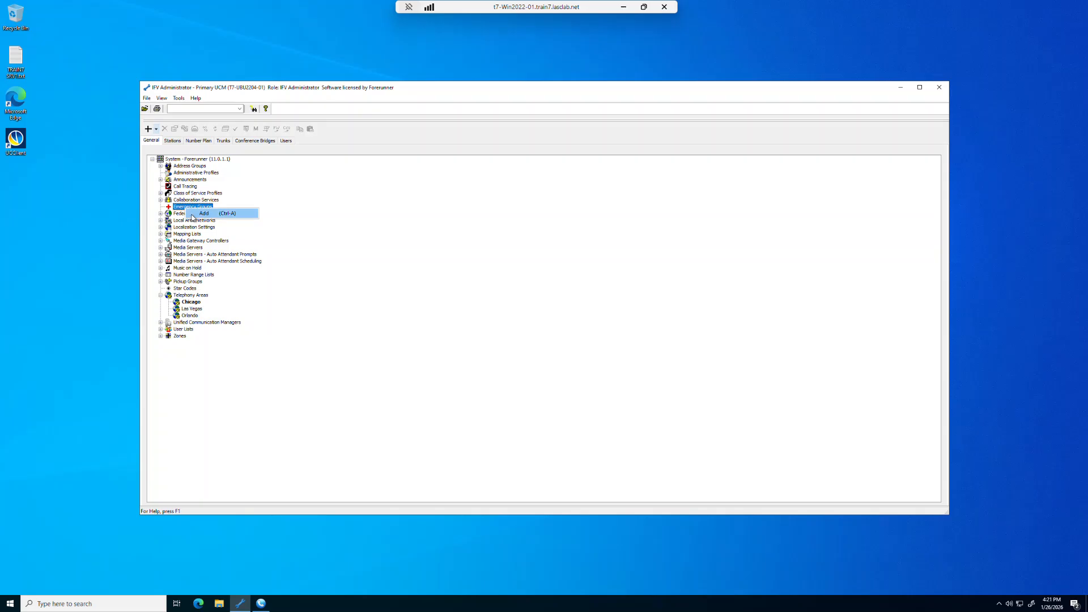
click(193, 214)
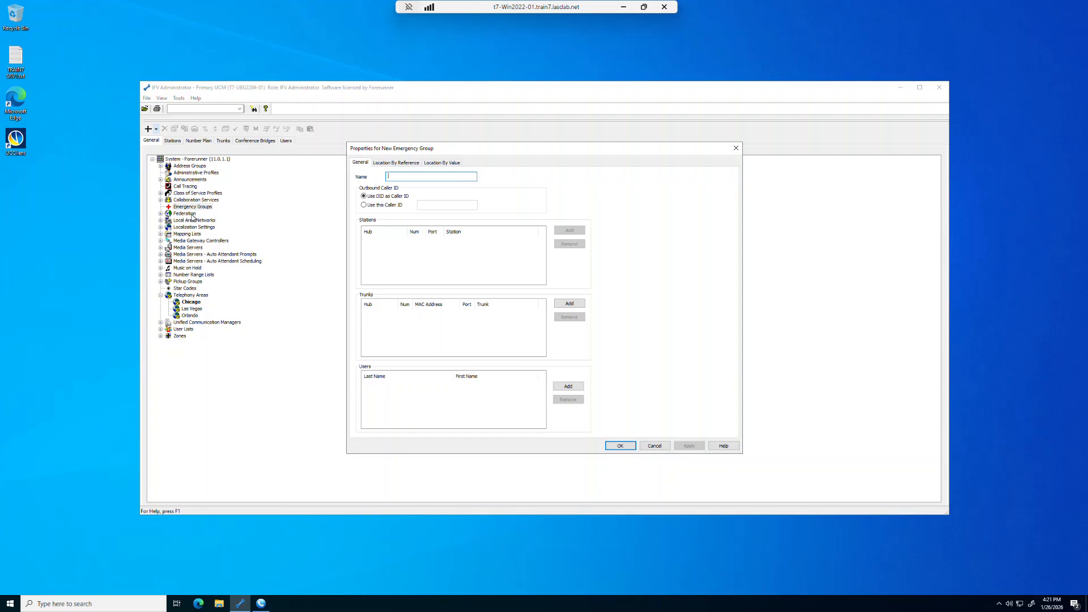
text(Chicago)
click(364, 207)
click(425, 205)
text(18475551999)
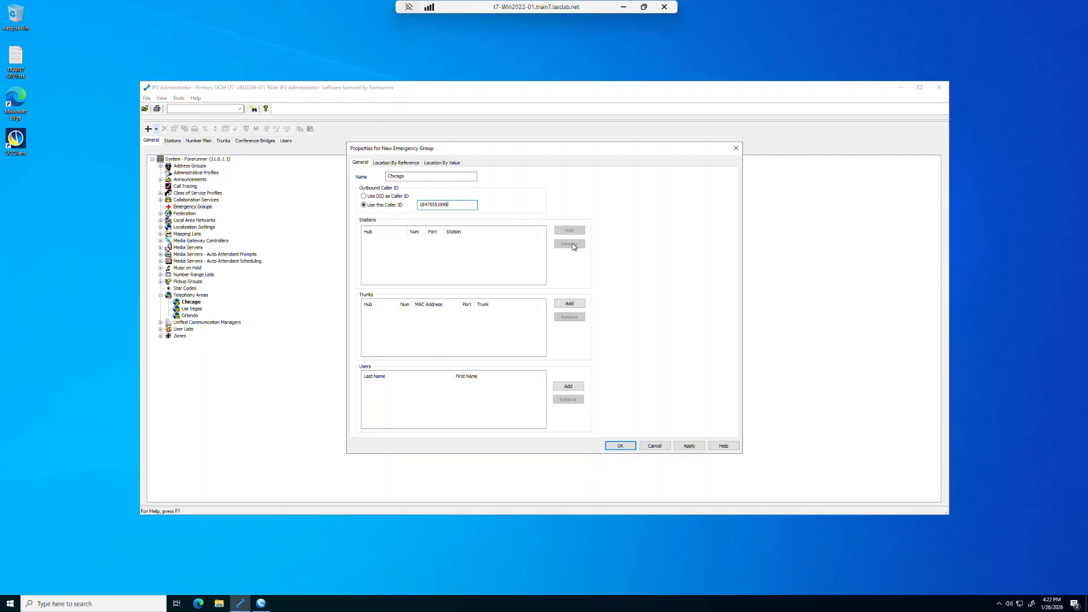
Step: Add the Chicago zone trunk "hub 3 port 1" to the new emergency group
click(570, 304)
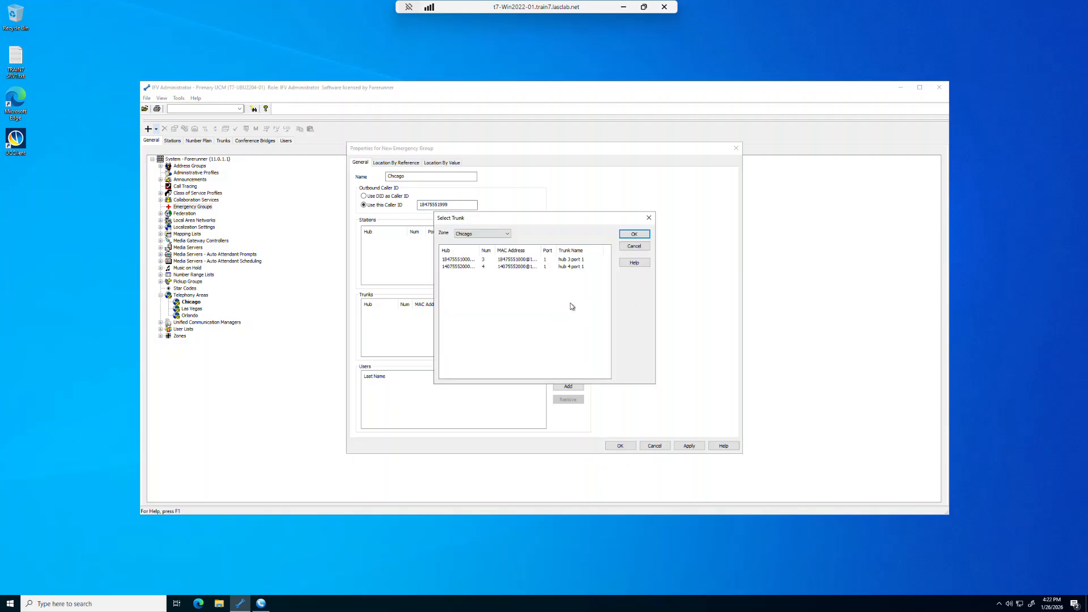
click(463, 261)
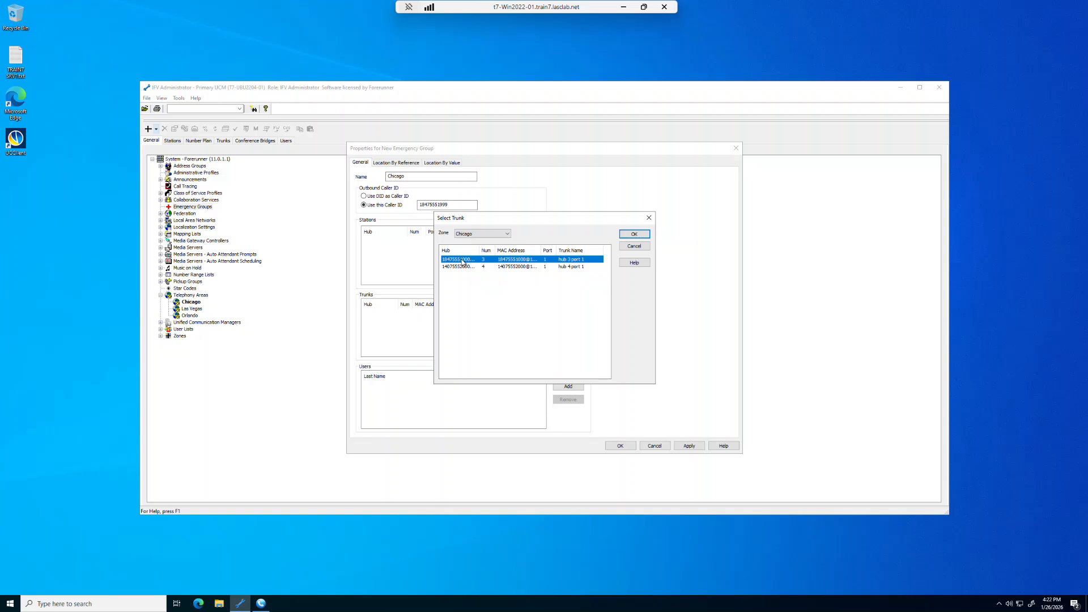
click(634, 235)
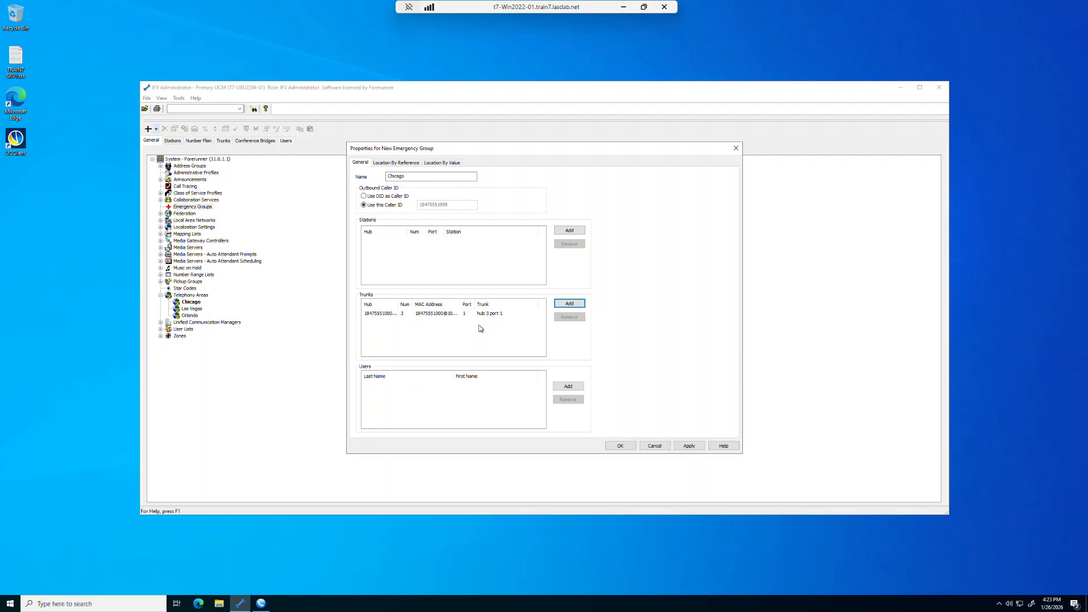
Step: Add all Chicago zone stations, Hub 1001 through Hub 1009, to the emergency group
click(574, 230)
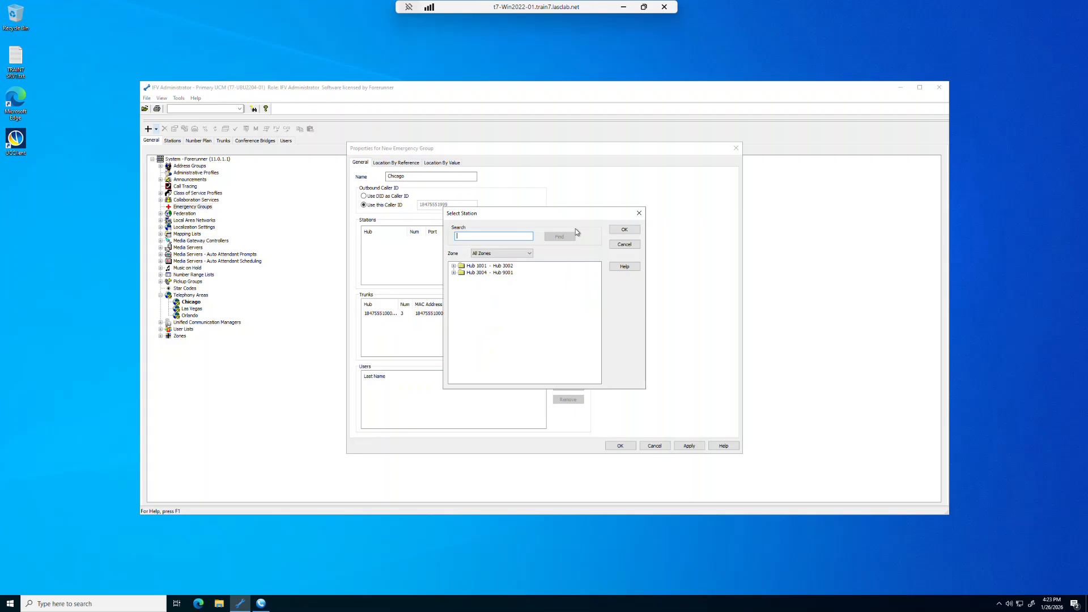
click(529, 254)
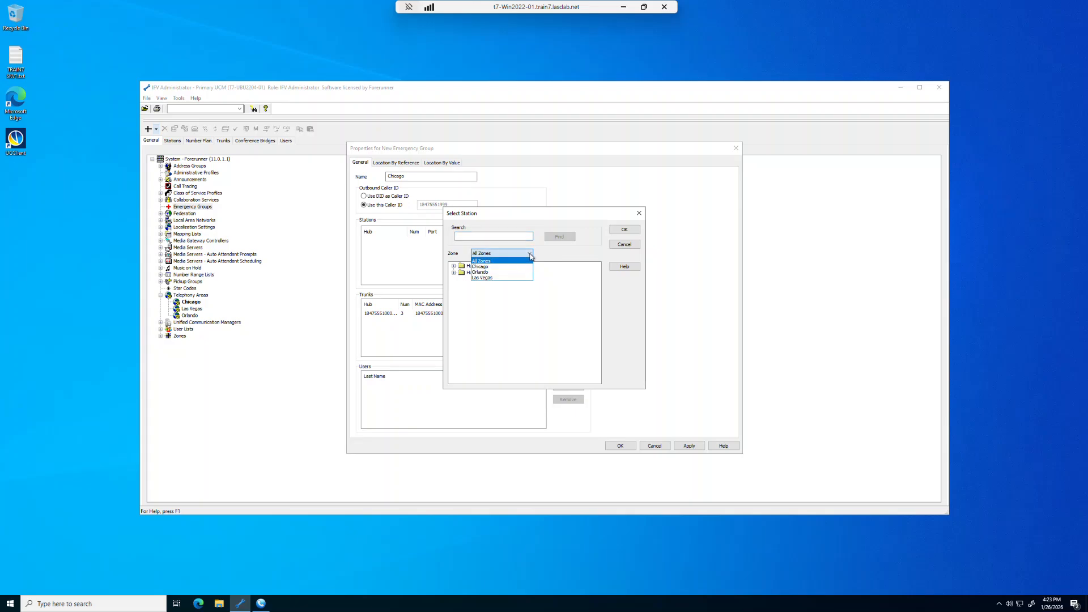
click(485, 267)
click(453, 266)
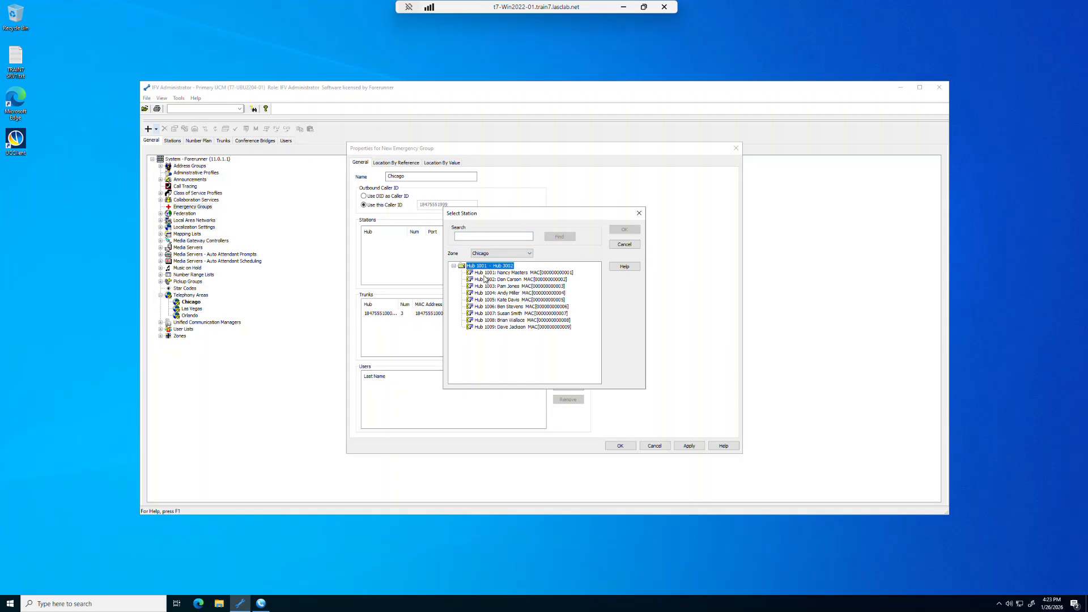
click(485, 275)
key(shift+Down)
key(shift+Down)
key(shift+Down)
key(shift+Down)
key(shift+Down)
key(shift+Down)
key(shift+Down)
key(shift+Down)
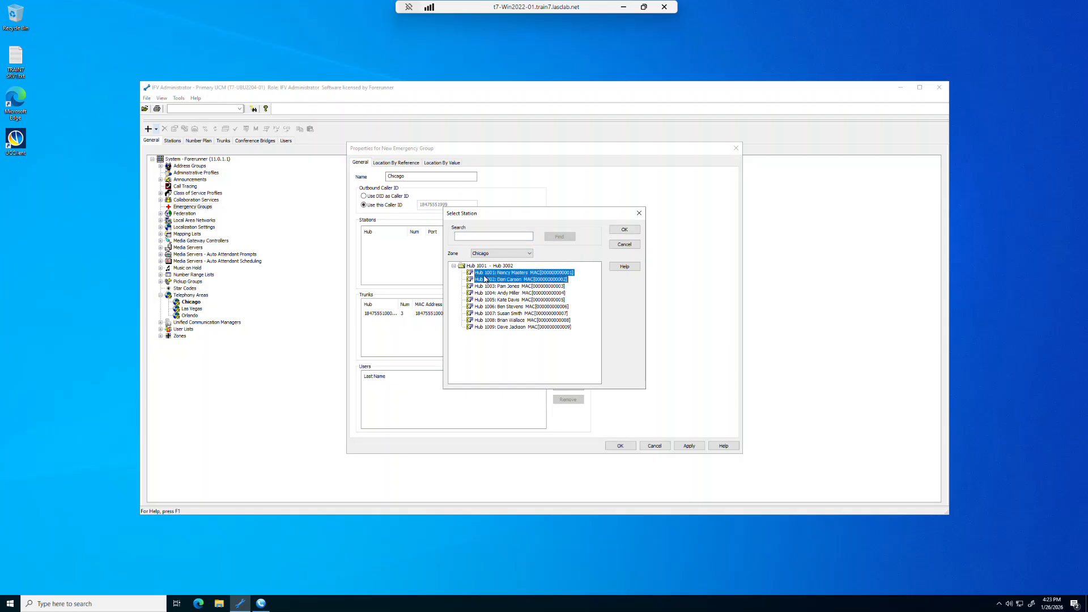
click(625, 230)
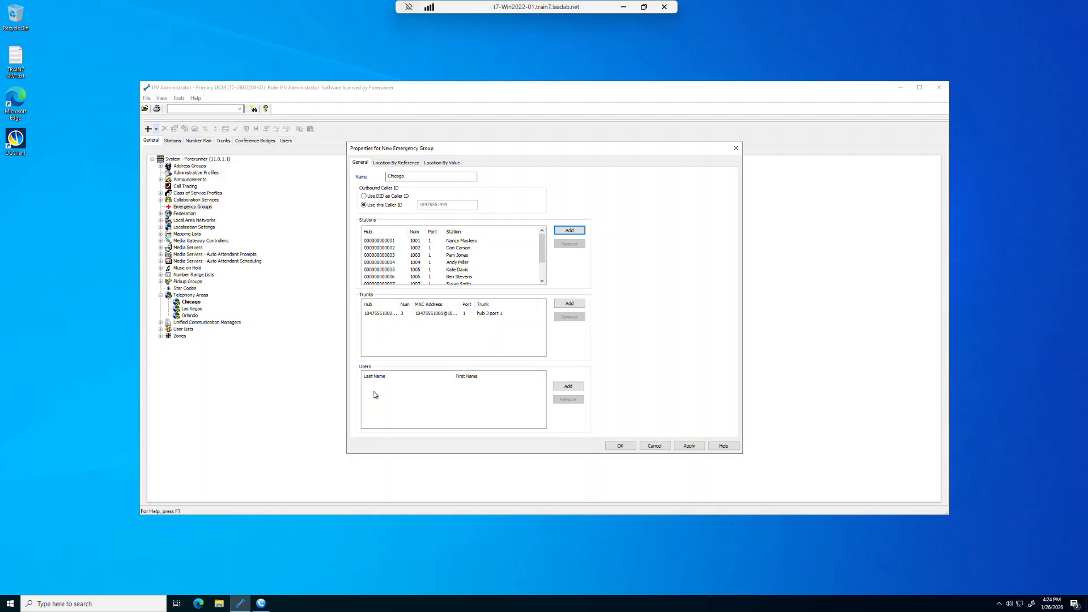
Step: Add one user from the first user folder to the emergency group and apply the group's settings
click(568, 386)
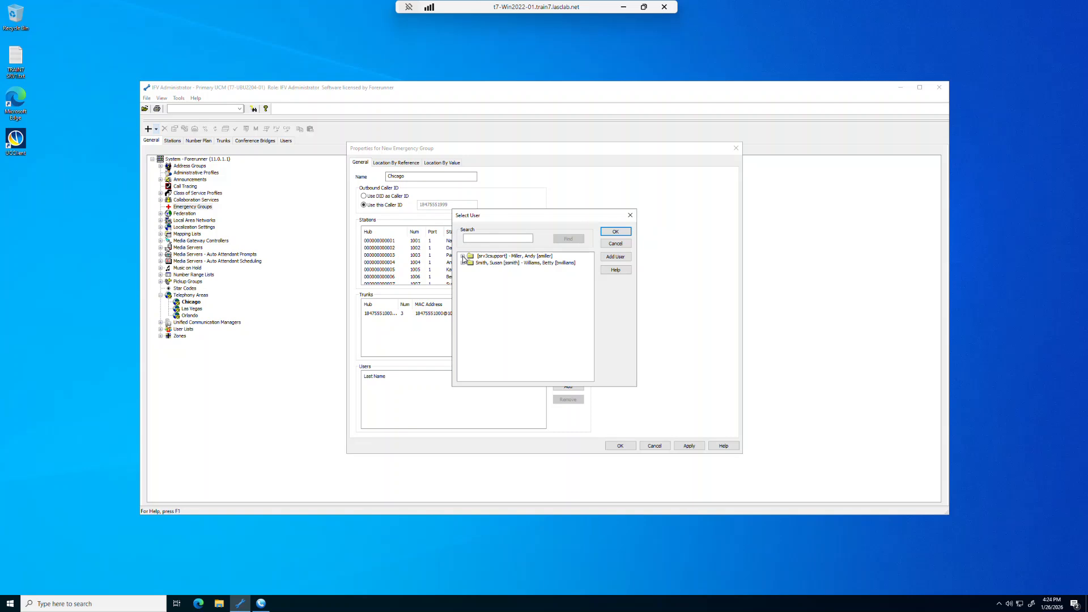
click(463, 257)
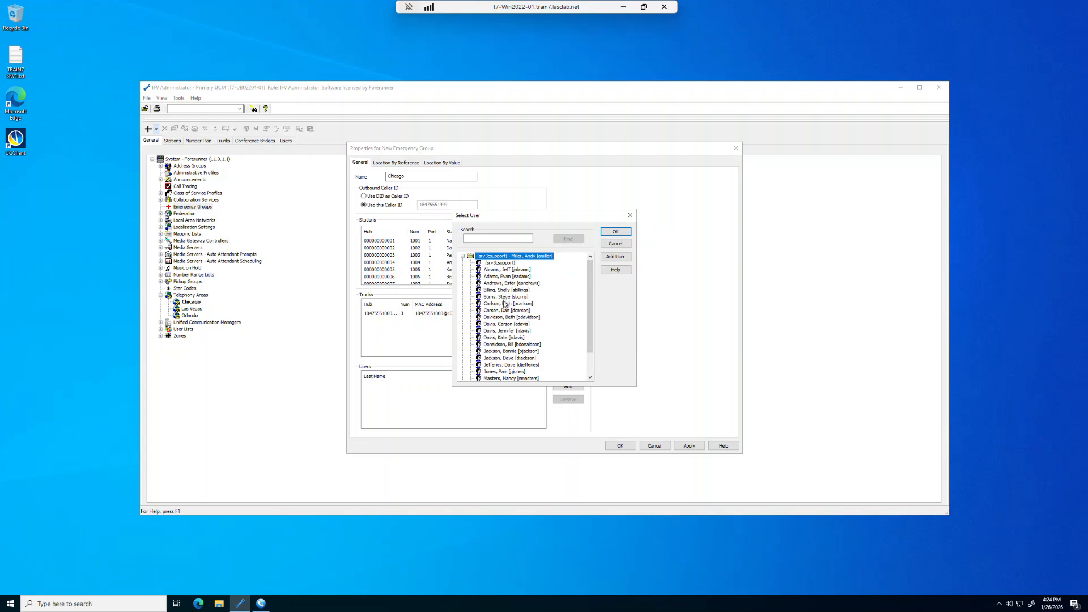
click(506, 318)
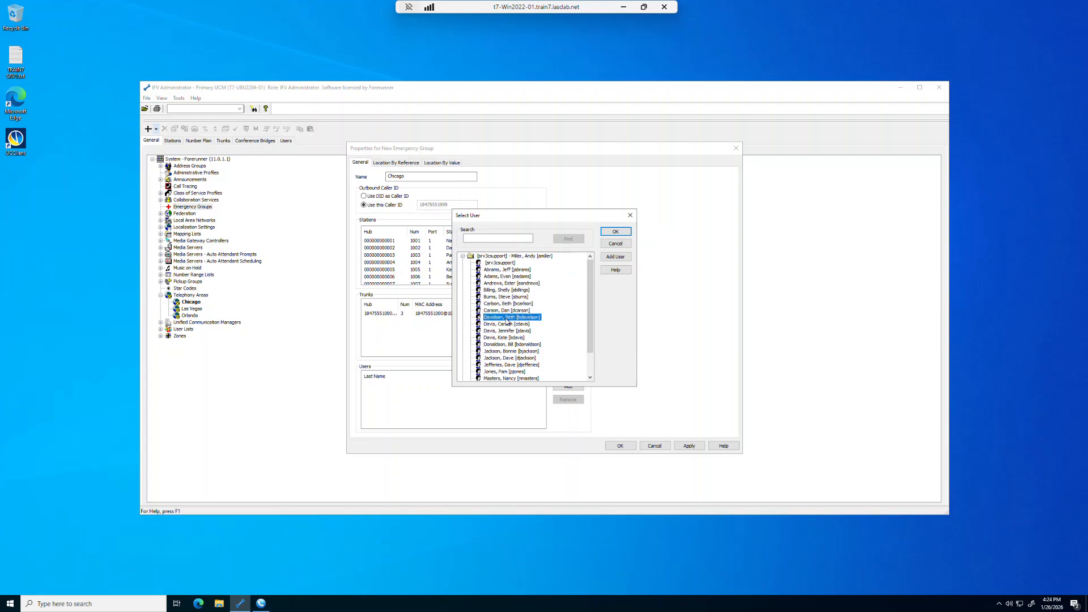
click(611, 232)
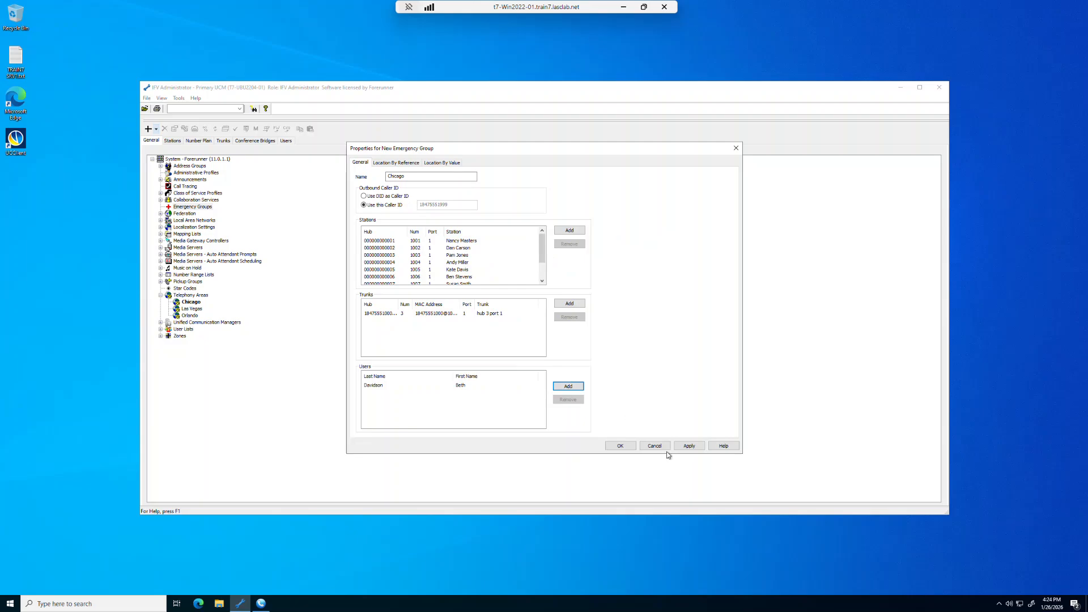
click(683, 446)
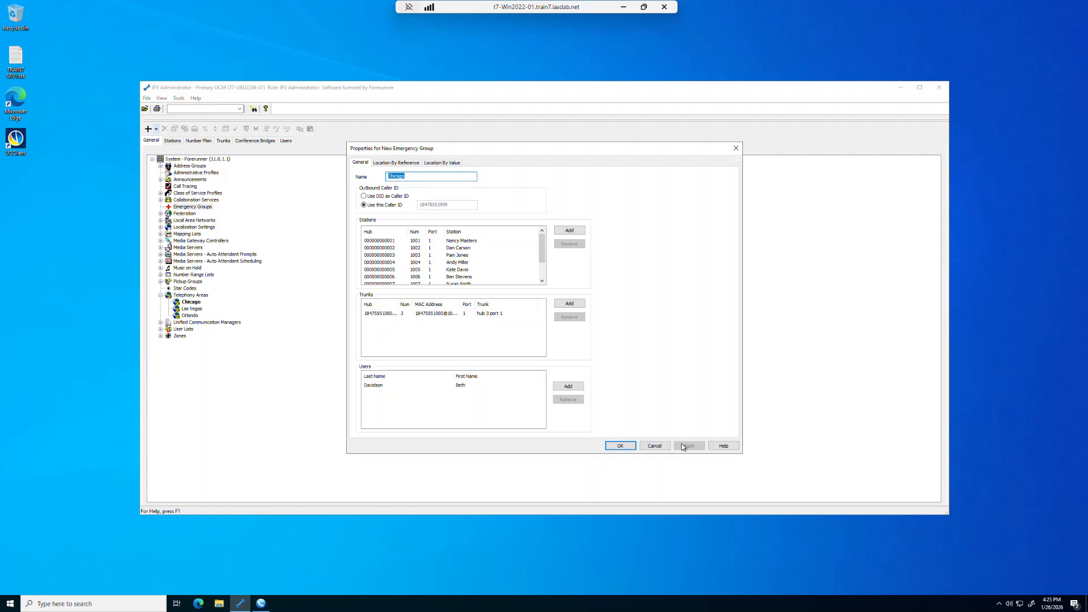
click(404, 164)
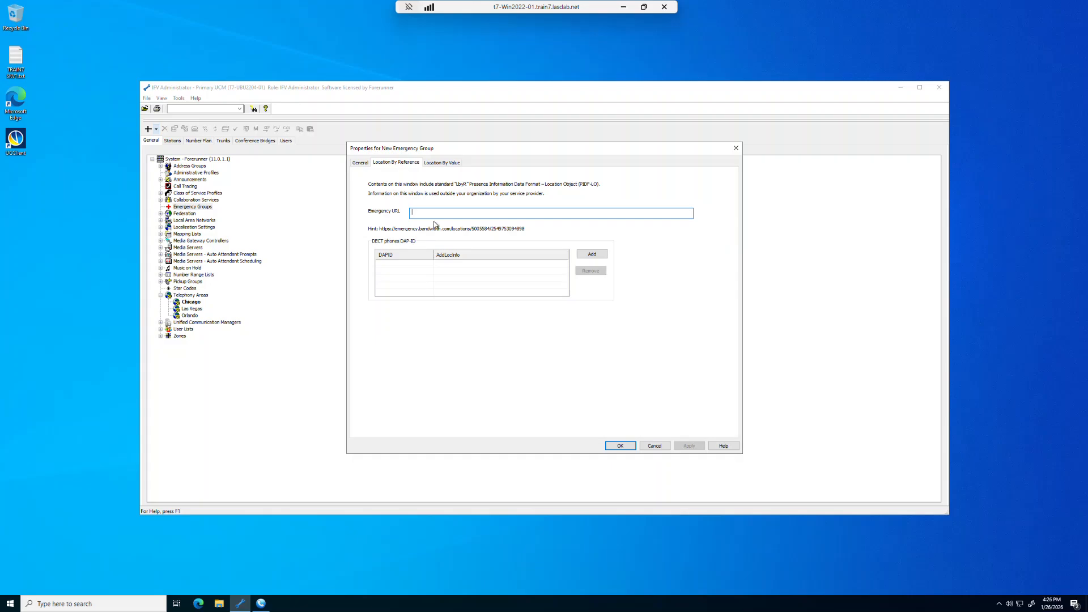
text(https://emergency.)
text(bandwidth.com/lo)
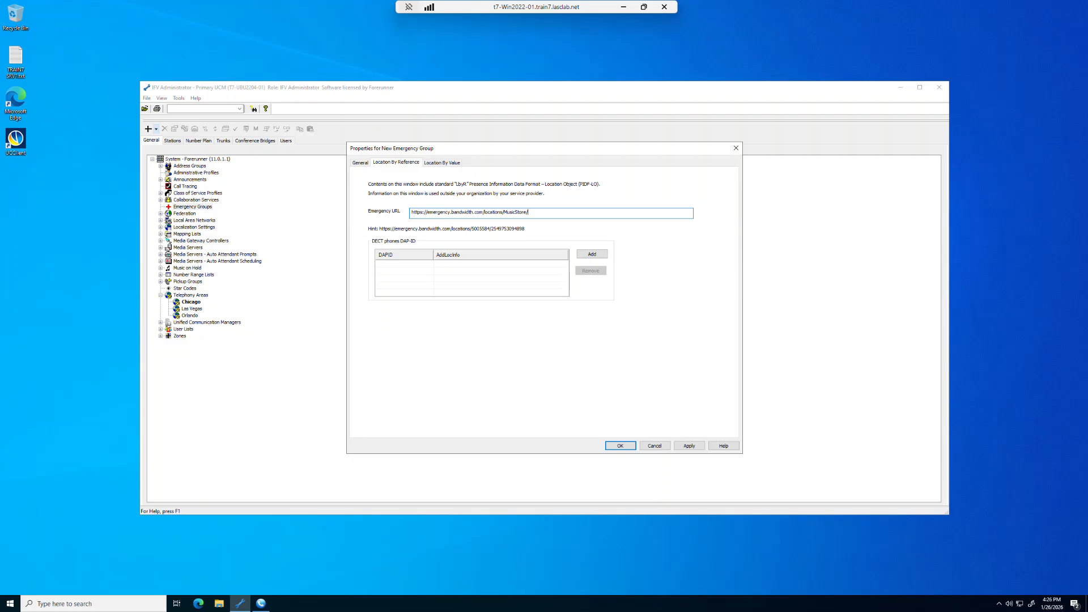
text(cago)
drag(548, 212, 406, 221)
key(ctrl+c)
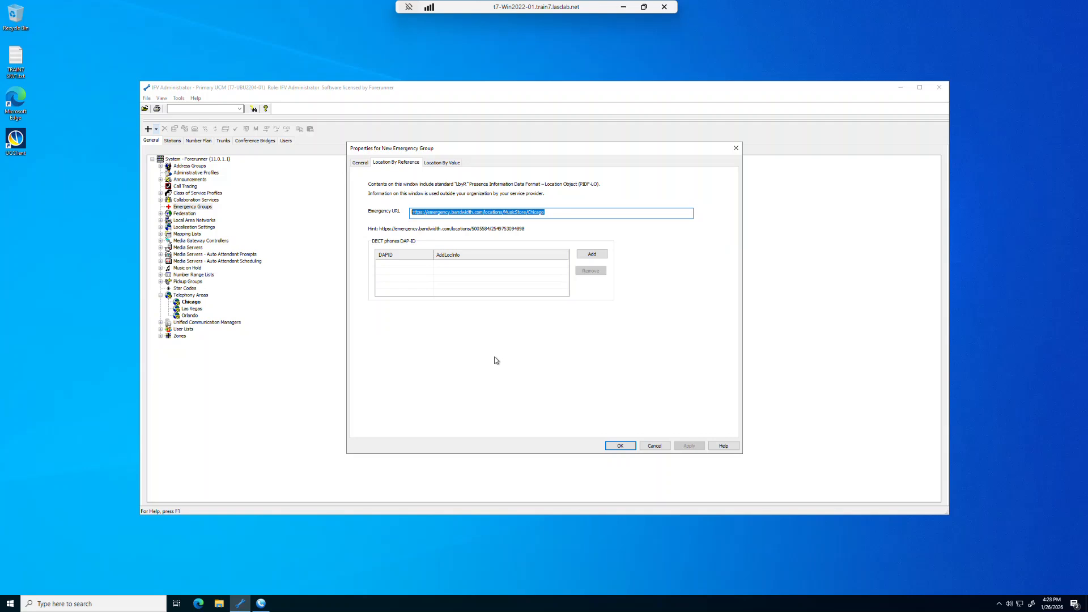
click(443, 162)
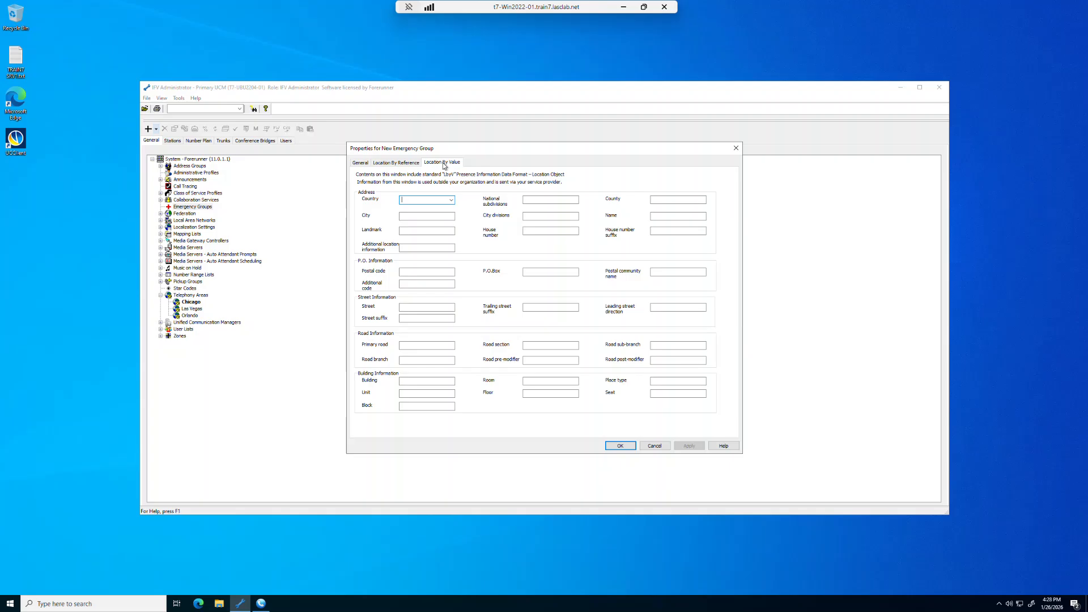
Step: Save the Chicago emergency group, and create a new emergency group named Orlando that uses a specific outbound caller ID number
click(620, 445)
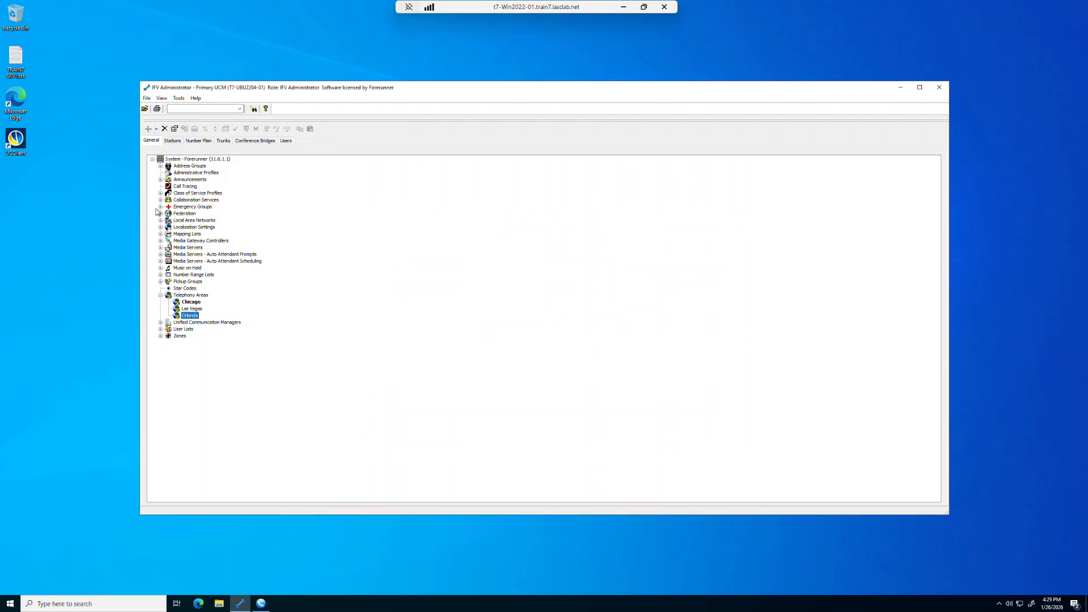
click(161, 207)
click(192, 207)
right_click(191, 208)
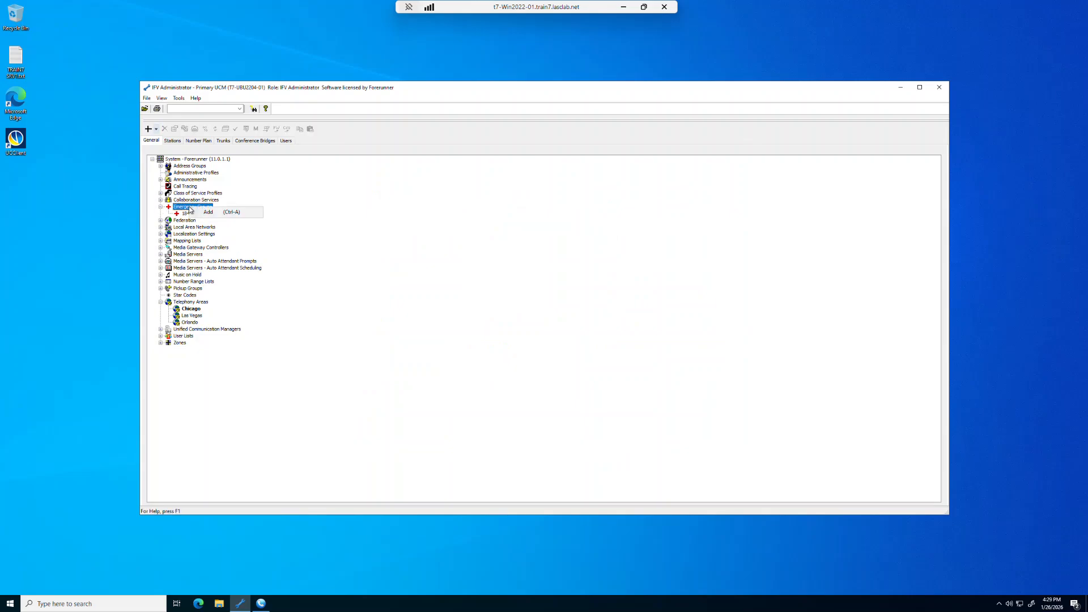
click(196, 214)
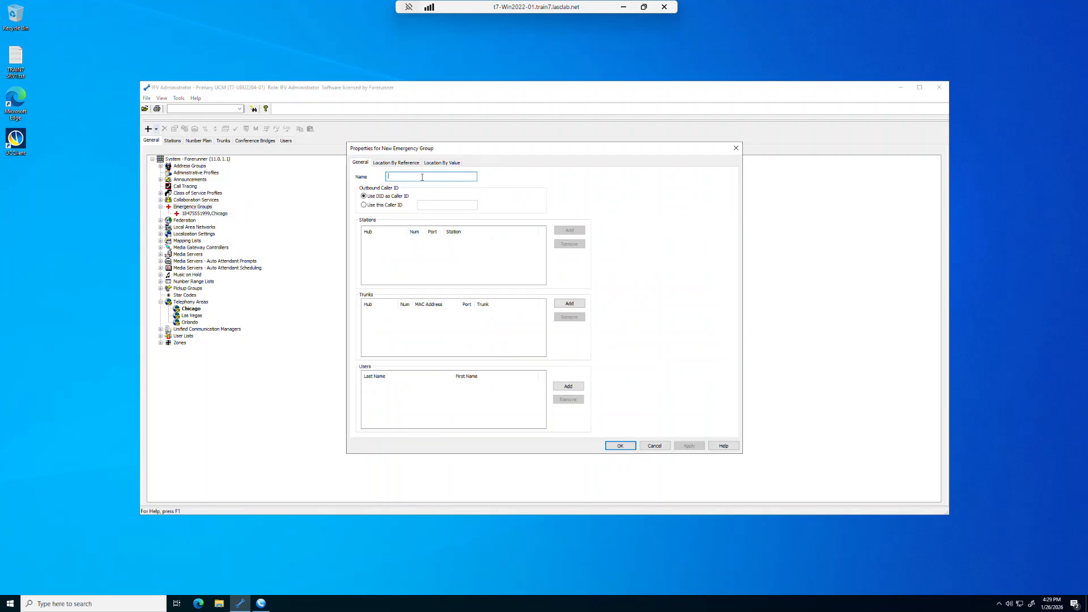
text(Orlando)
click(401, 205)
click(427, 204)
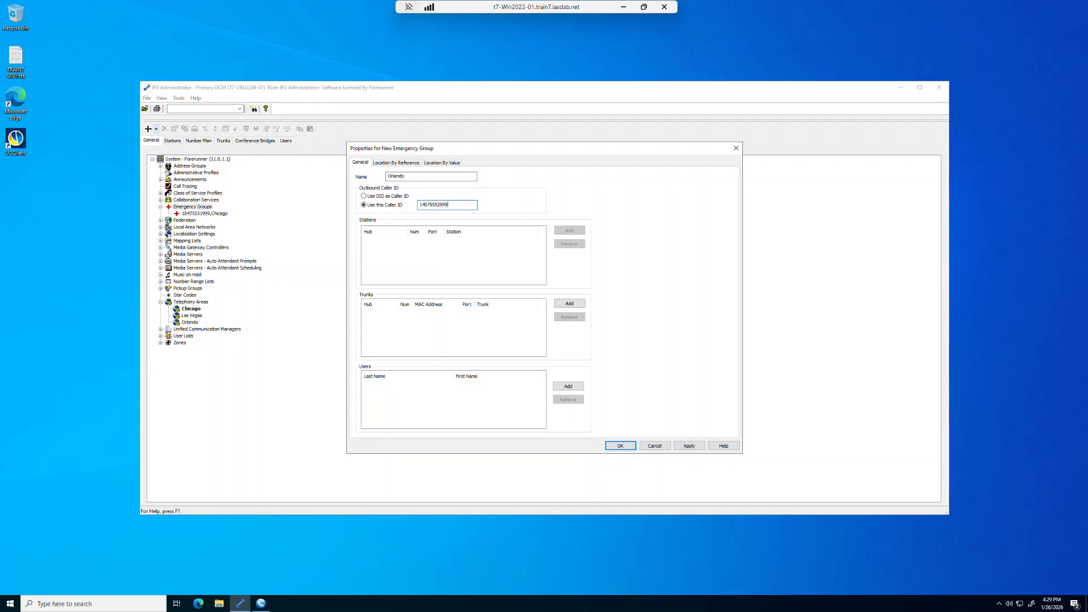
Step: Add the trunk "hub 4 port 1" to the Orlando emergency group
click(561, 305)
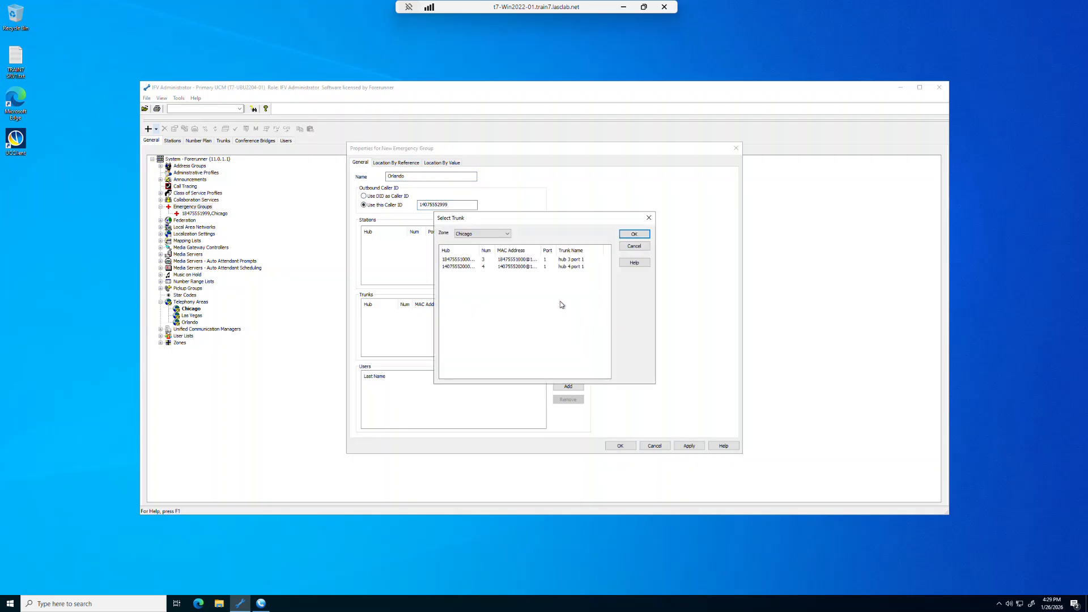
click(474, 266)
click(624, 234)
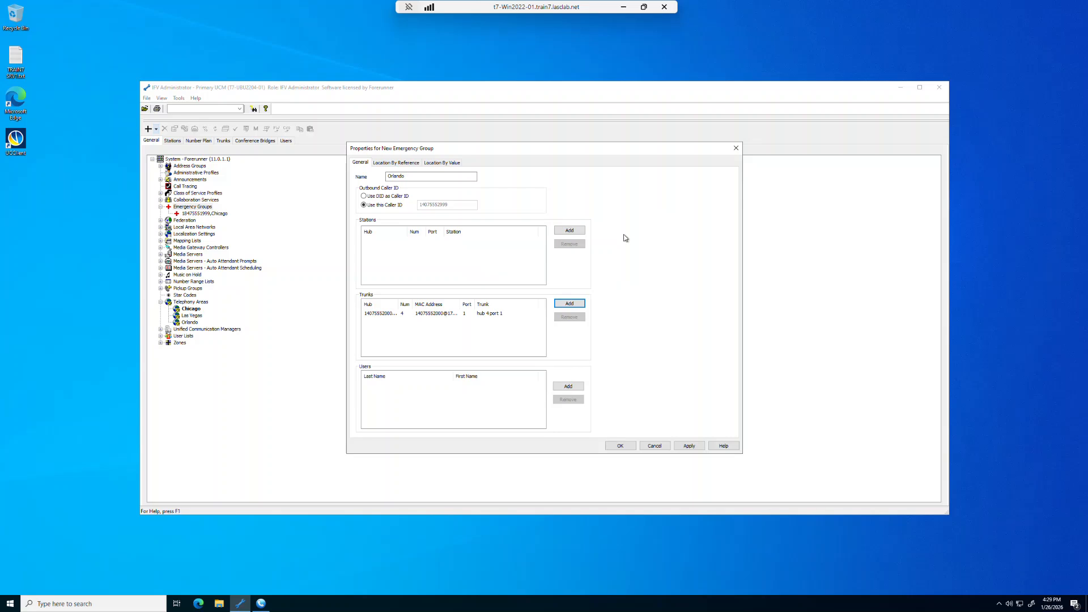
Step: Add all Orlando zone stations, Hub 2001 through Hub 2009, to the Orlando emergency group
click(576, 231)
click(482, 254)
click(480, 276)
click(454, 266)
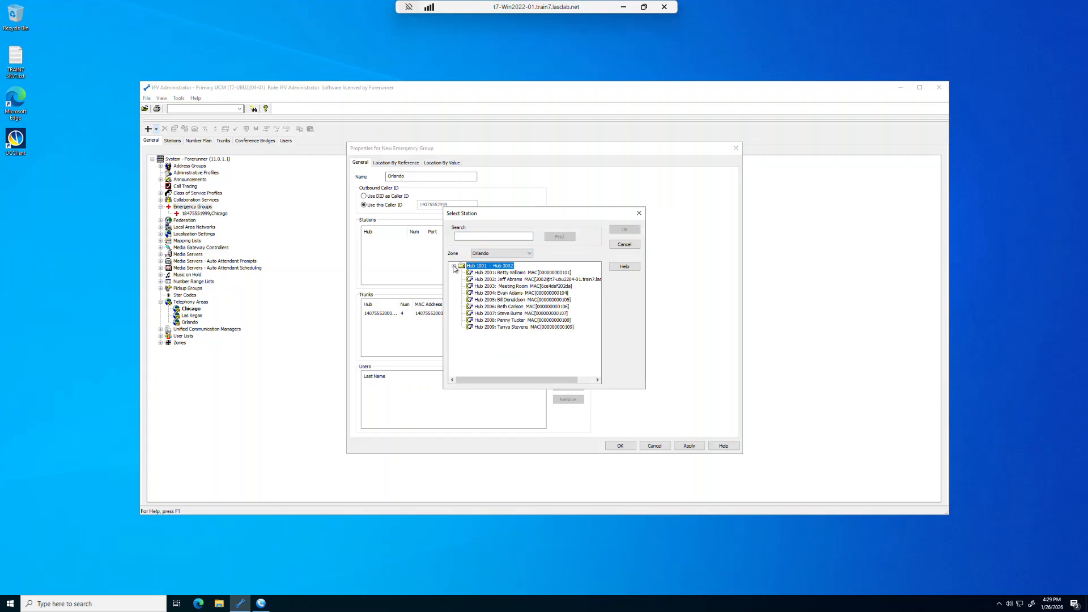
click(482, 274)
key(shift+Down)
key(shift+Down)
key(shift+Down)
key(shift+Down)
key(shift+Down)
key(shift+Down)
key(shift+Down)
key(shift+Down)
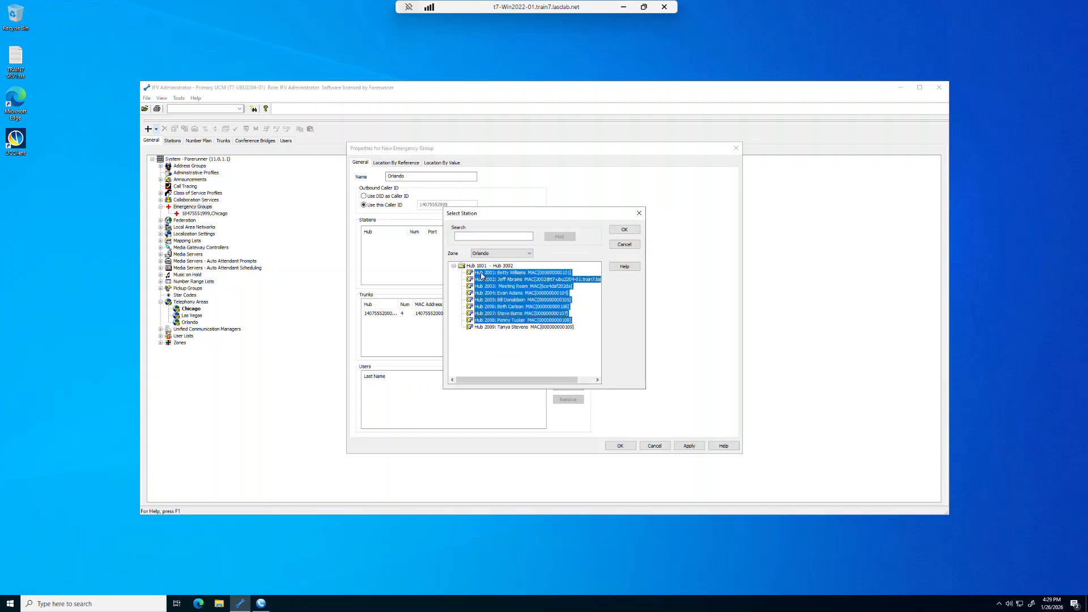
click(620, 231)
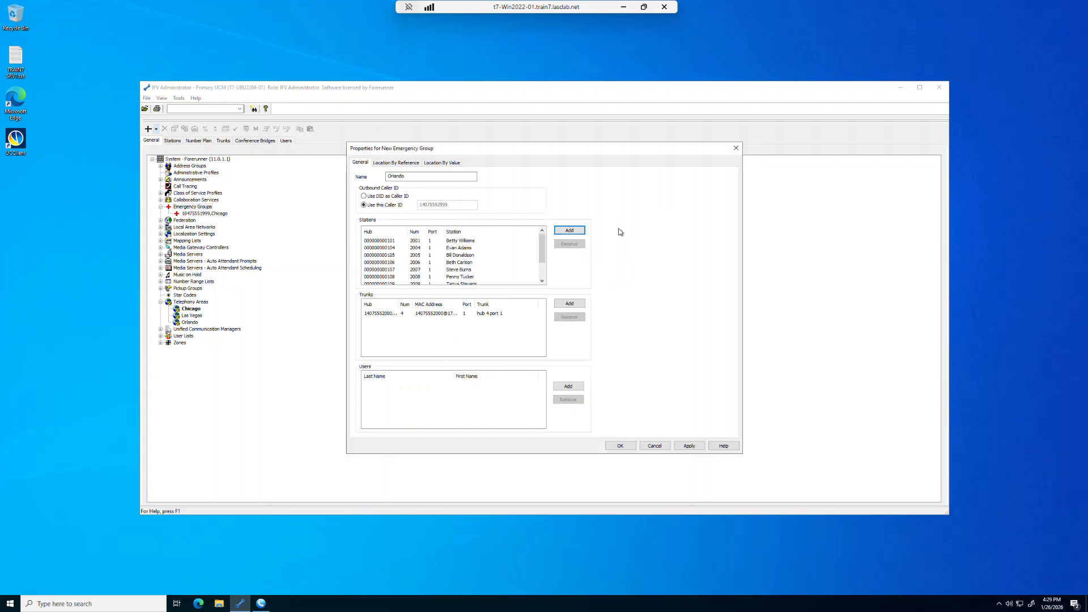
Step: Add one user from the first user folder to the Orlando emergency group
click(568, 386)
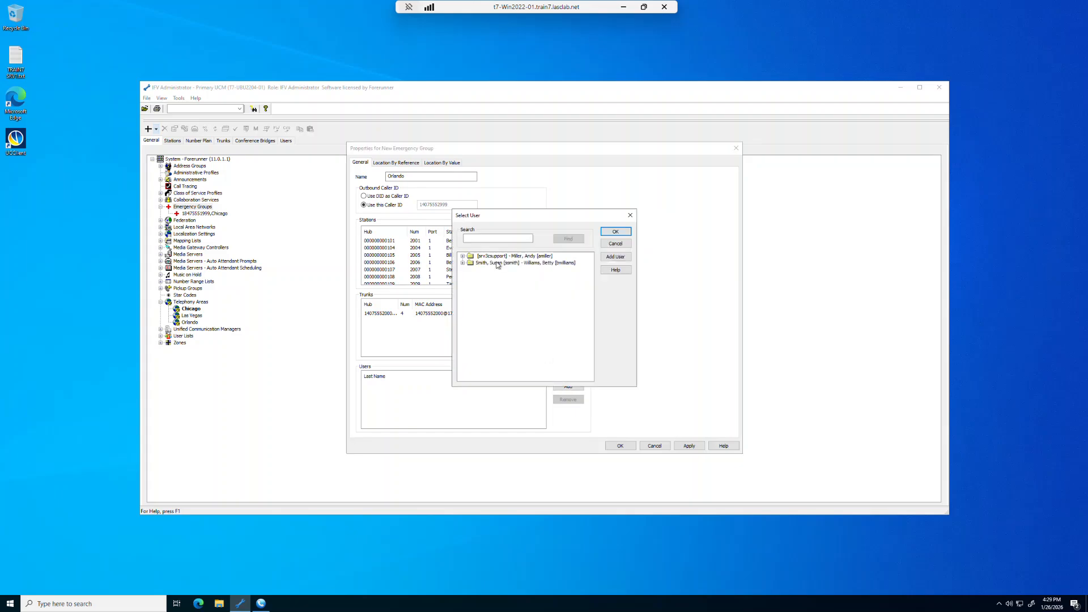
click(462, 256)
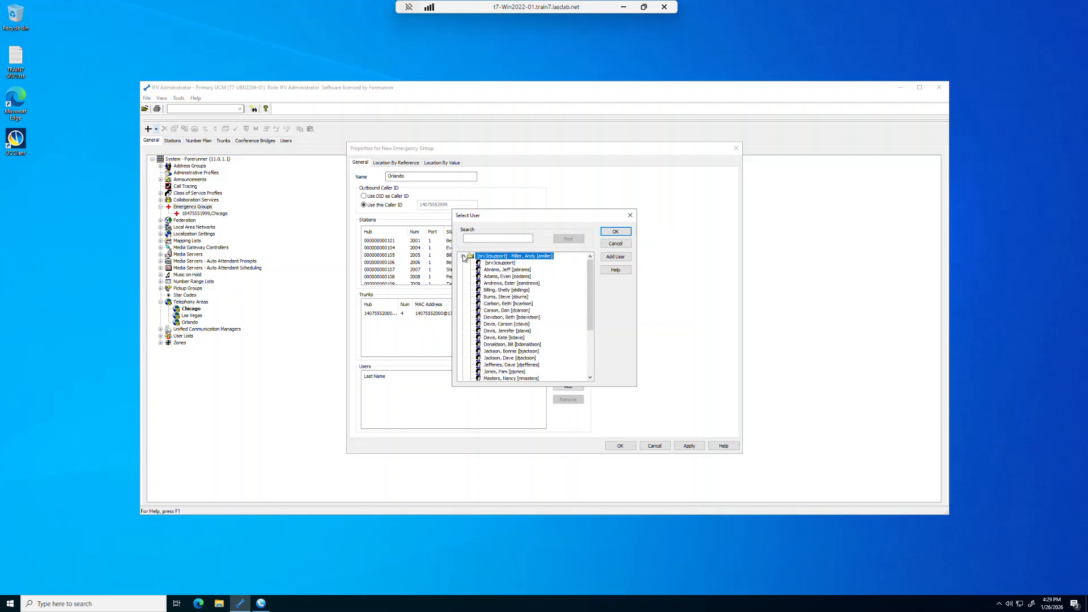
click(513, 317)
click(616, 232)
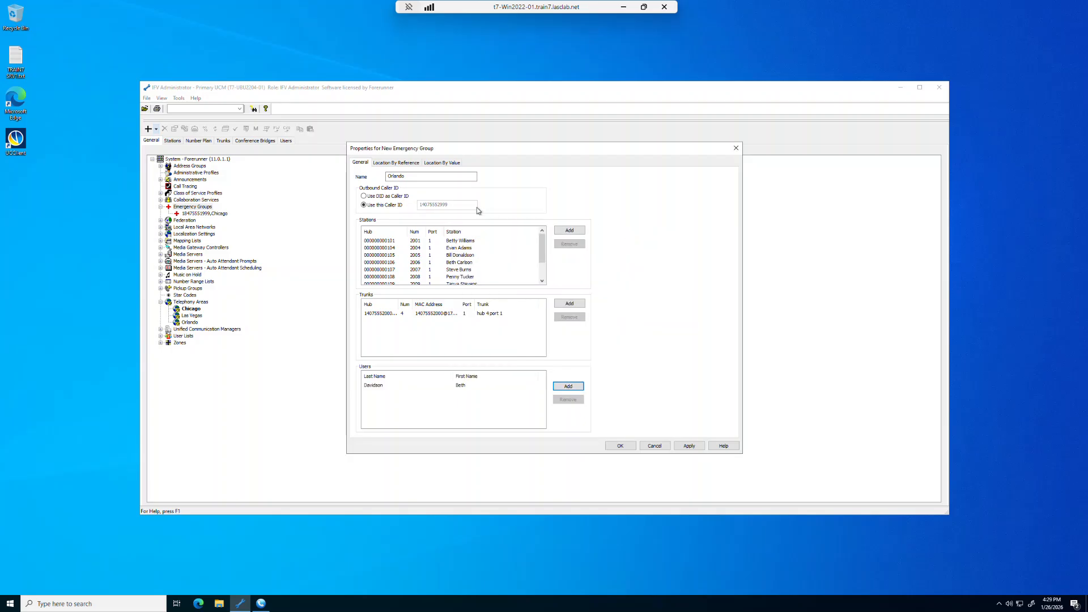
Step: Paste the emergency URL into the Orlando group's location-by-reference settings and replace its location ending with Orlando
click(402, 163)
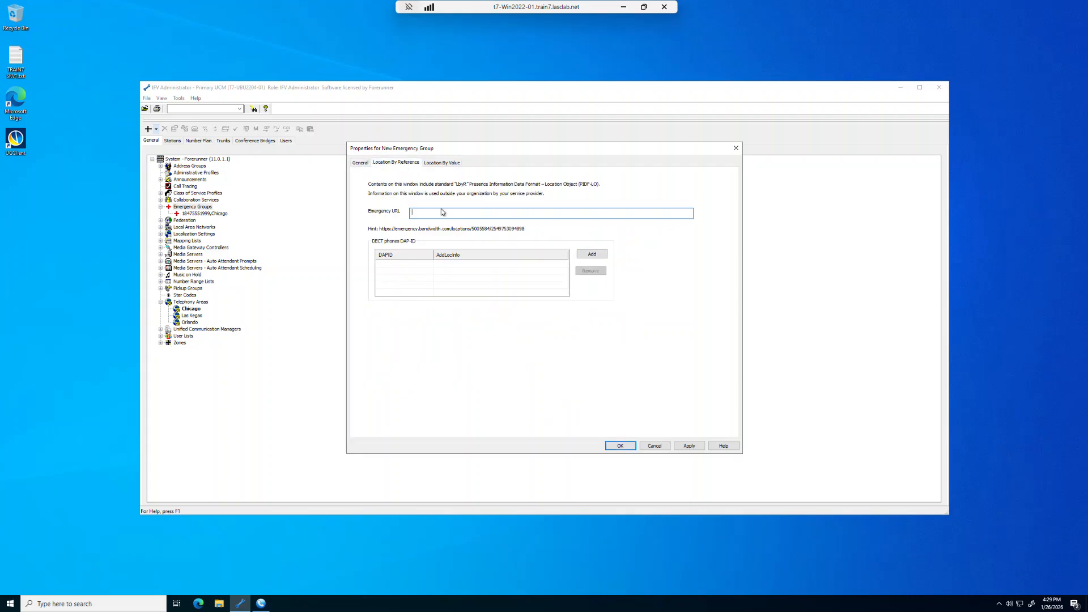
key(ctrl+v)
drag(529, 214, 568, 214)
text(Or)
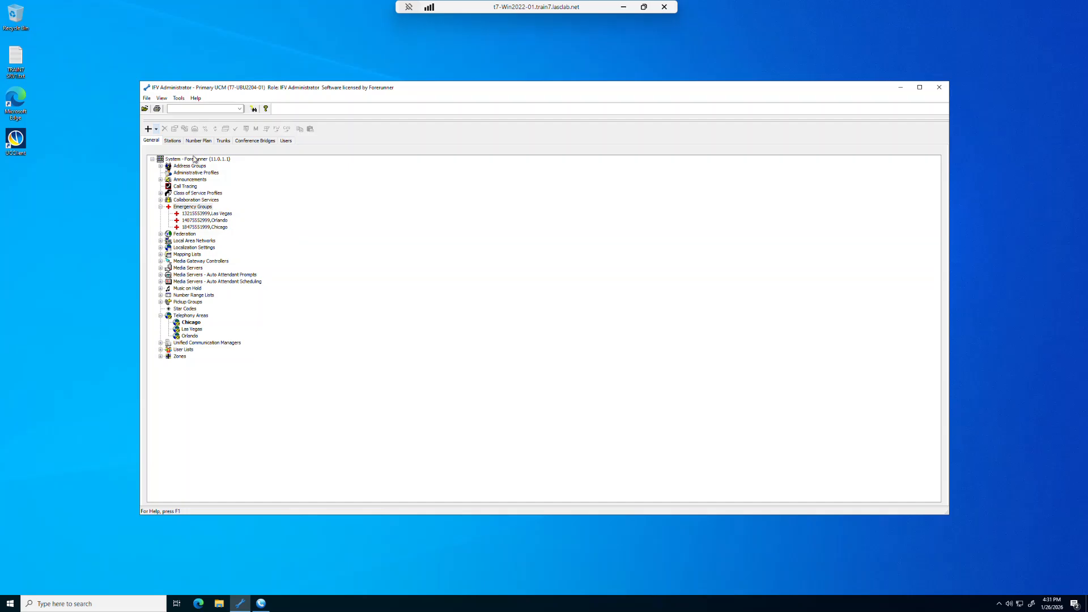
Step: Check the device type in the properties of the Hub 3 trunk
click(223, 141)
double_click(157, 170)
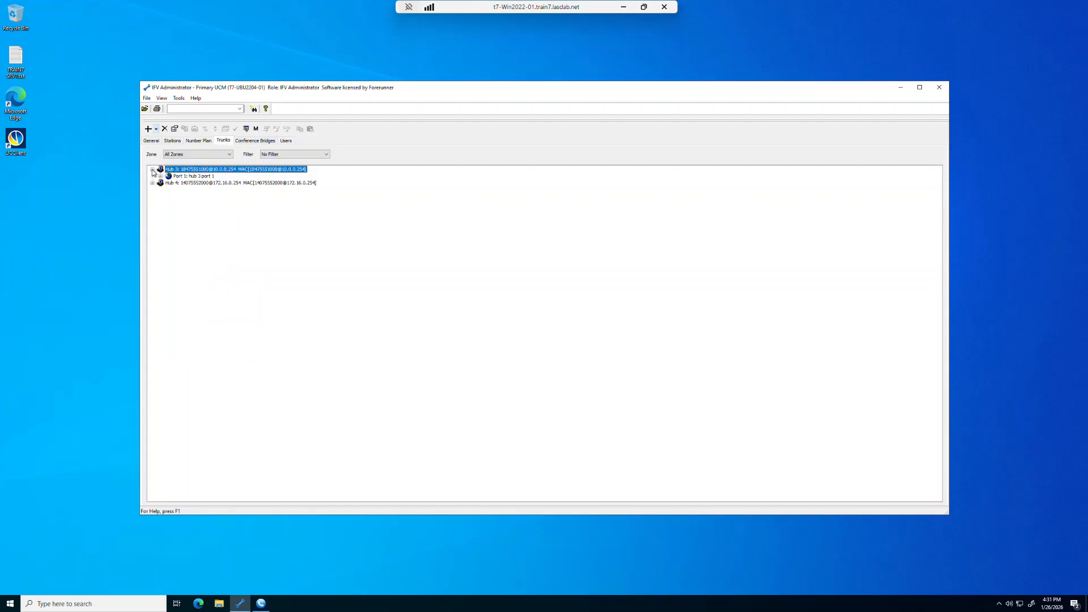
double_click(188, 171)
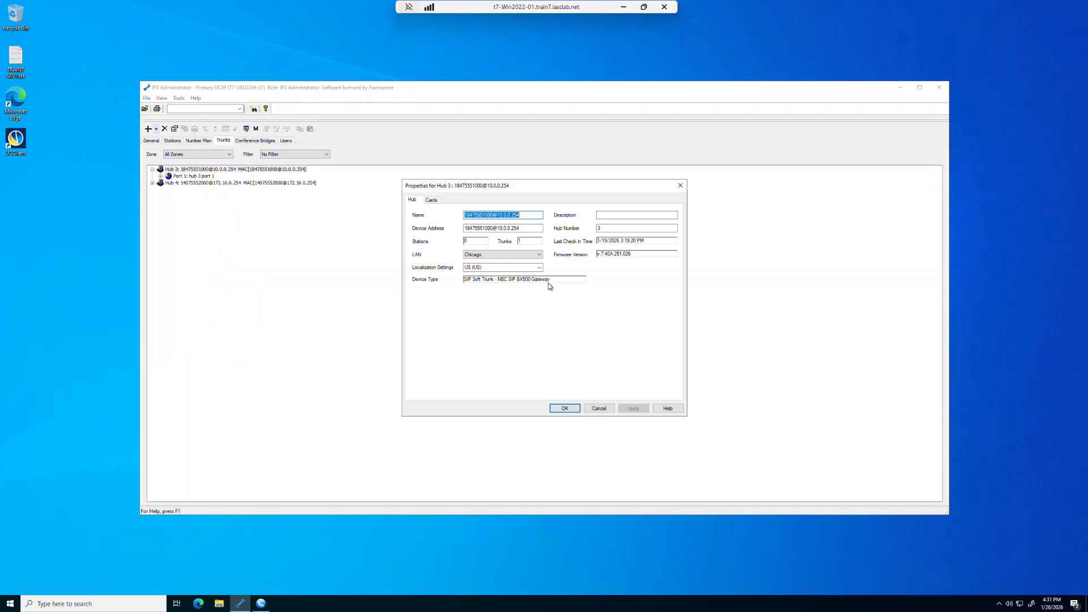
click(575, 410)
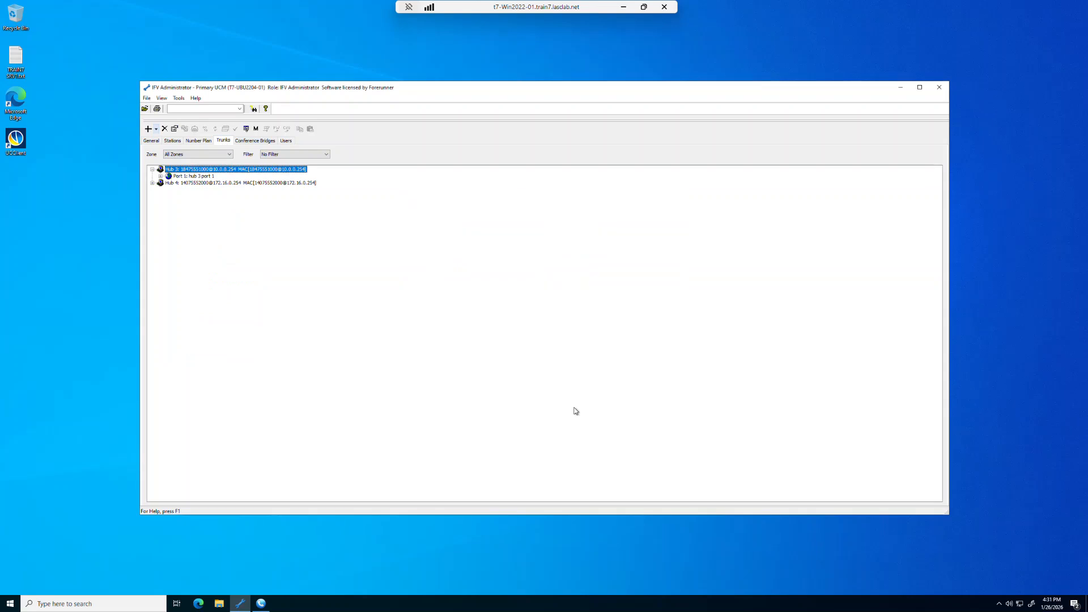
Step: Open the profile of the in-use NEC SIP BX500 Gateway user agent, version All, from the system's SIP properties
click(151, 141)
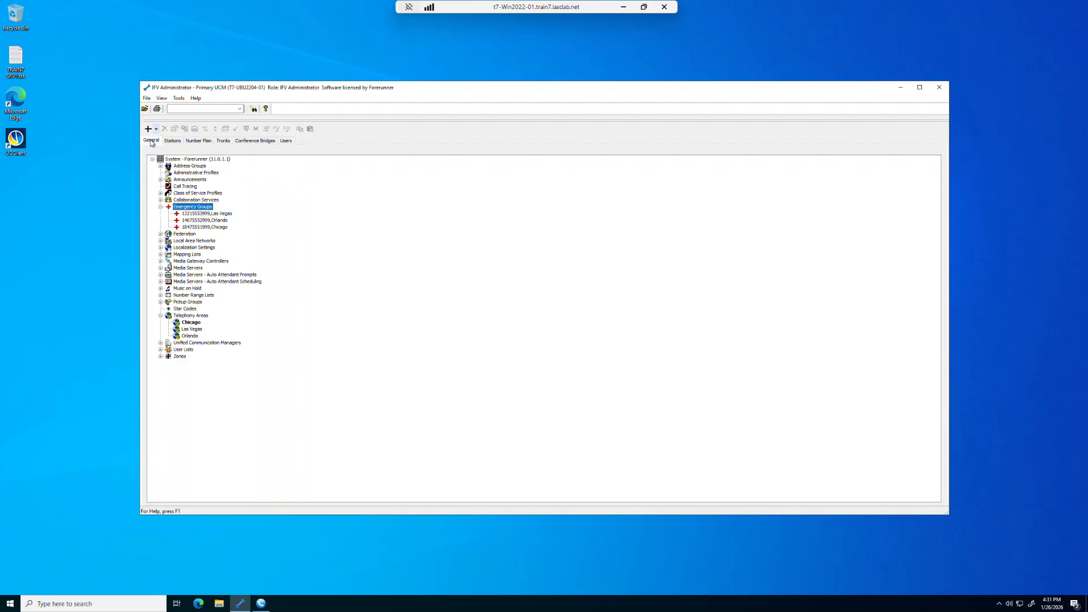
double_click(185, 160)
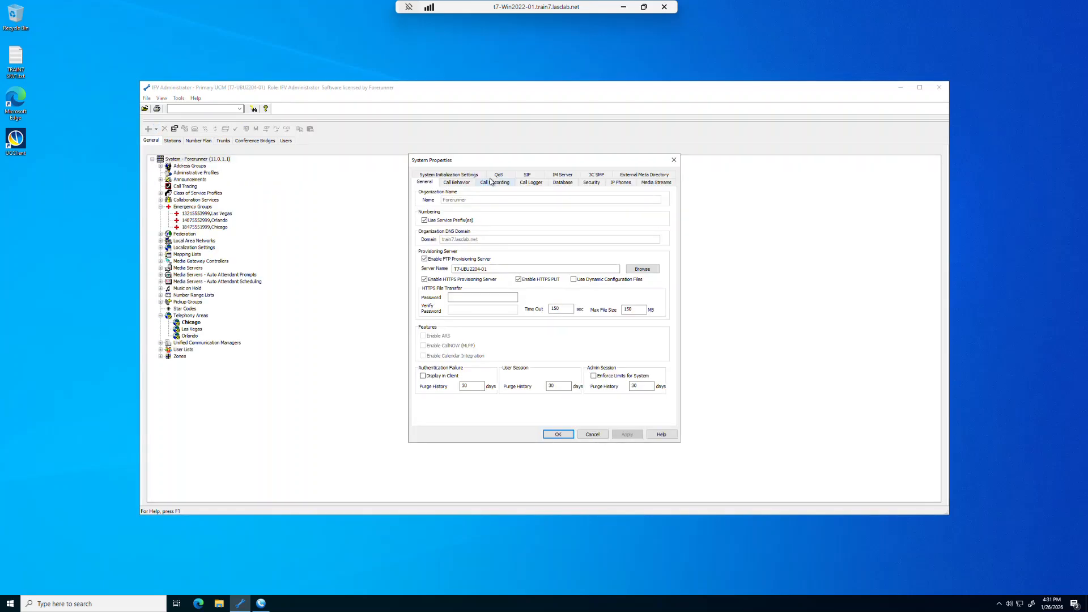
click(527, 175)
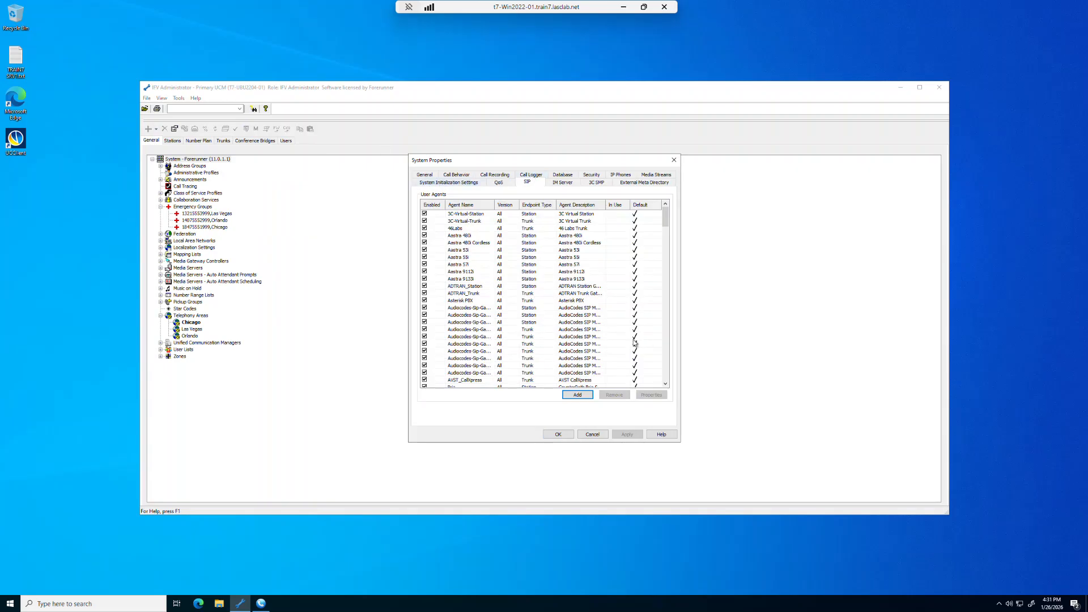
click(666, 371)
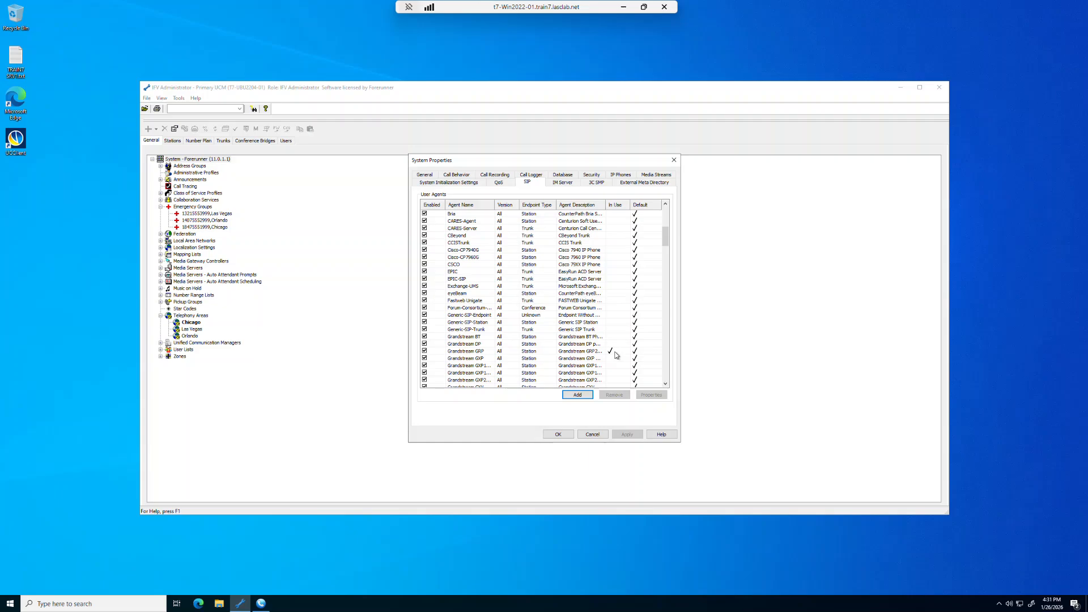
click(666, 375)
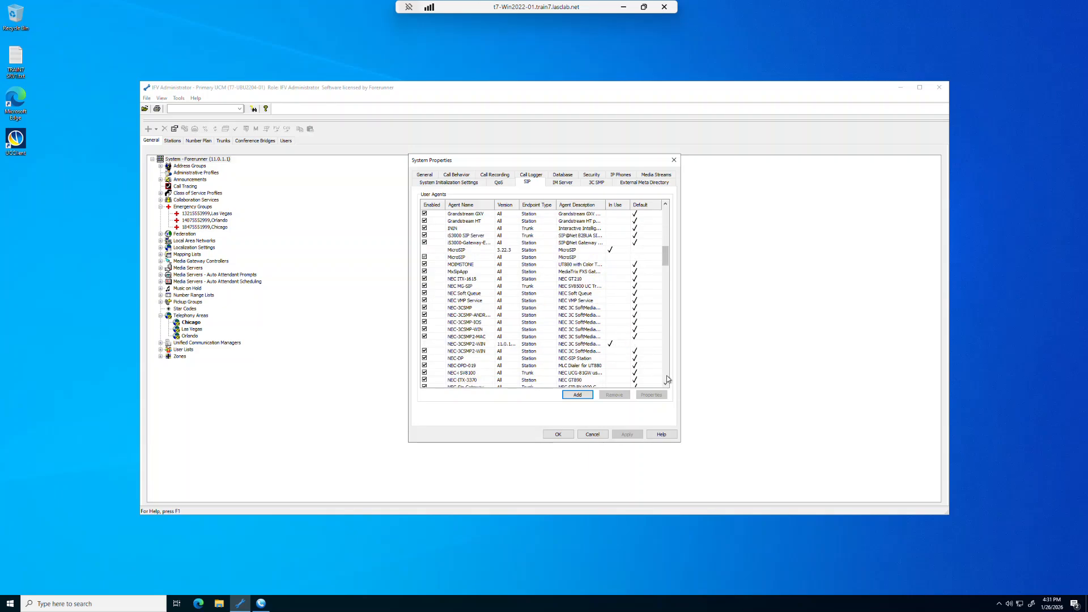
click(667, 375)
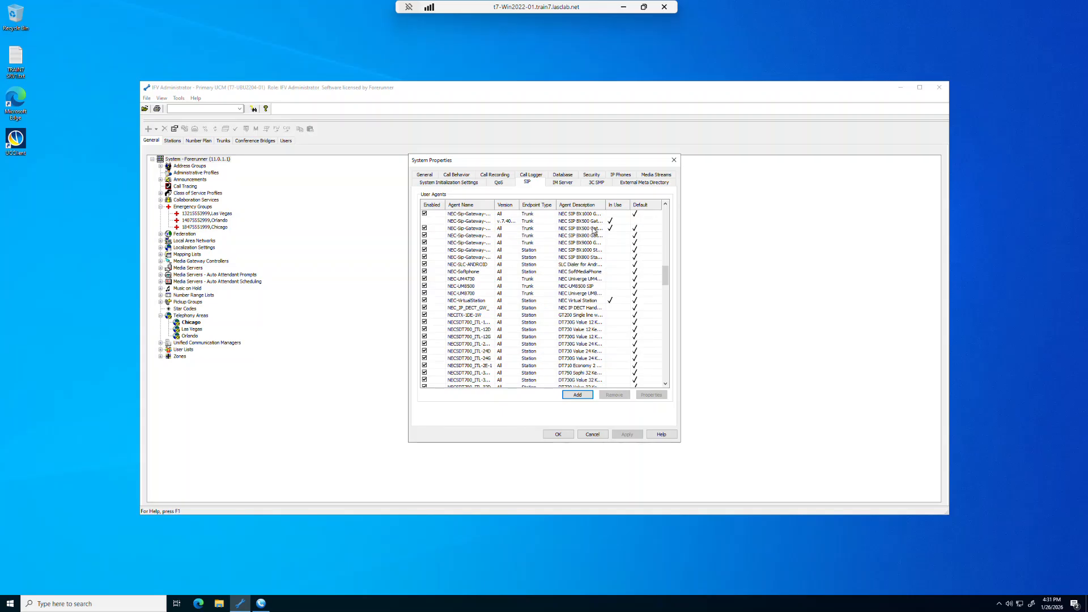
click(659, 230)
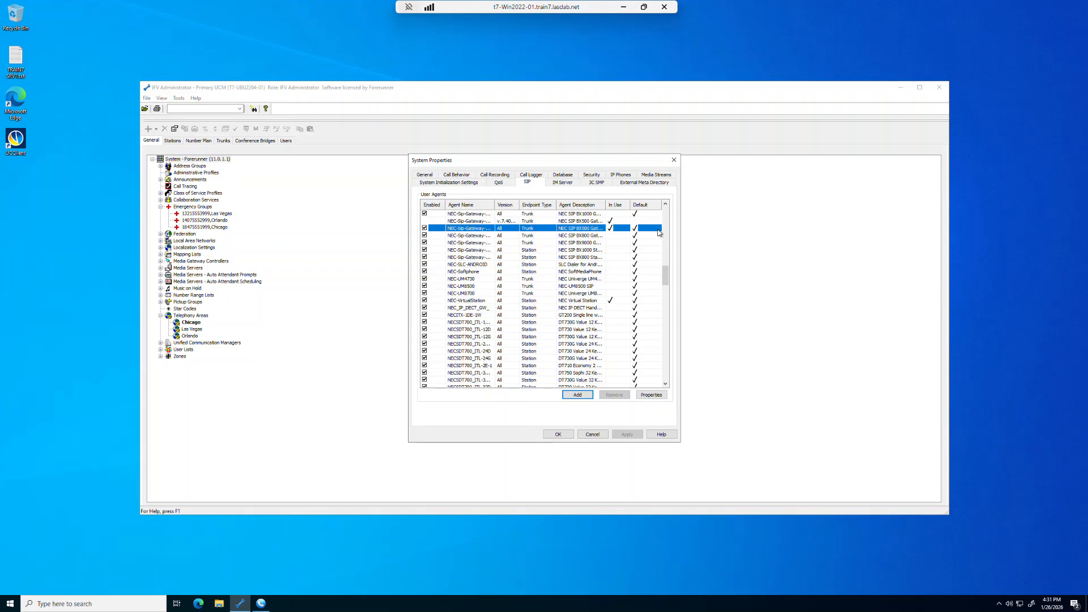
click(650, 396)
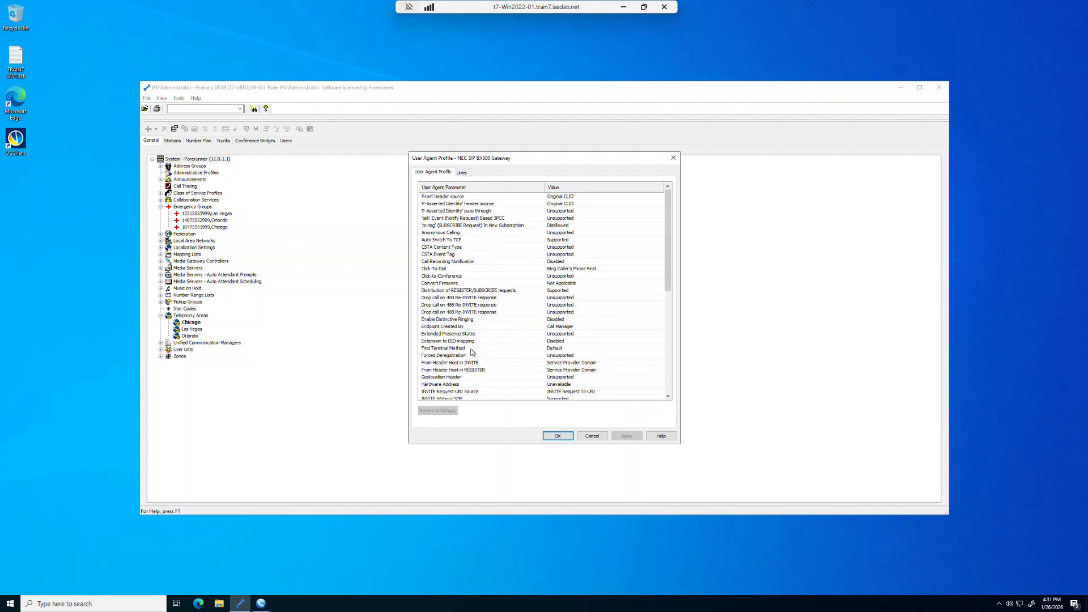
Step: Set the gateway profile's Geolocation Header parameter to LocationByReference, and apply and save the change
click(426, 378)
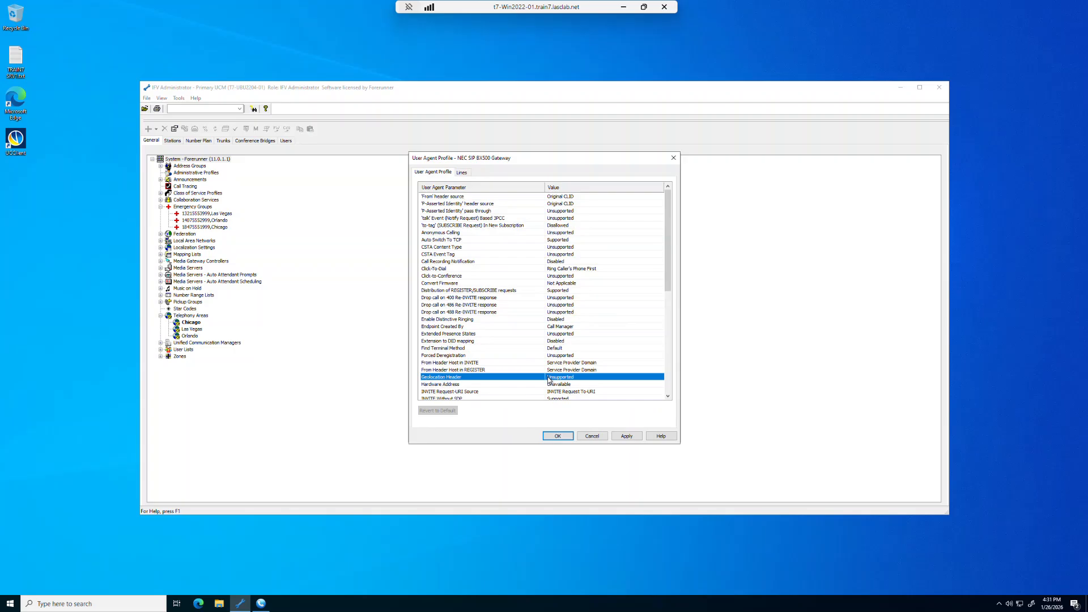
click(656, 380)
click(660, 378)
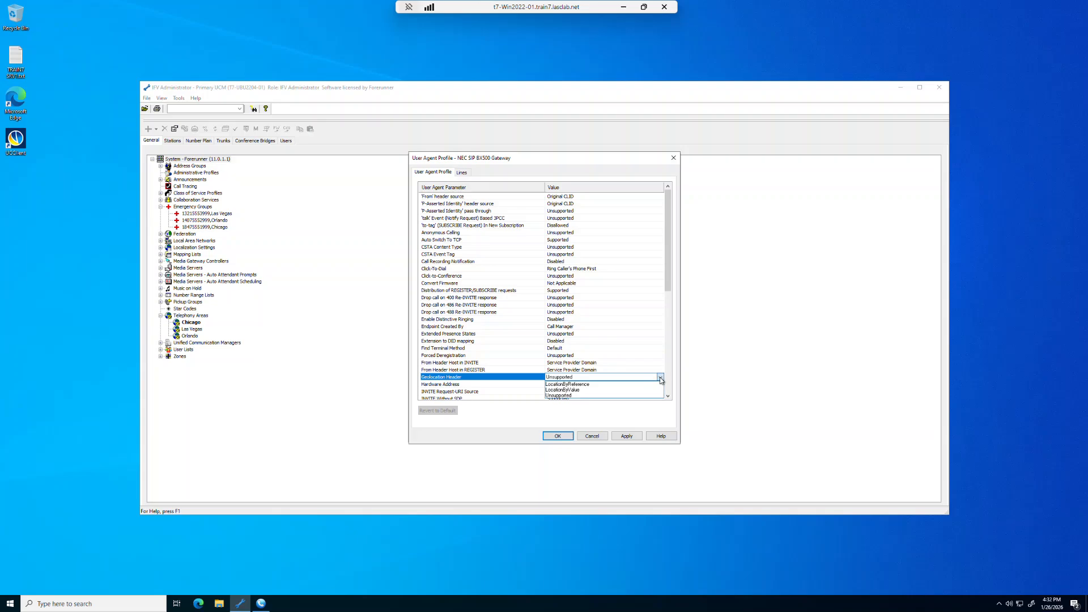
click(581, 385)
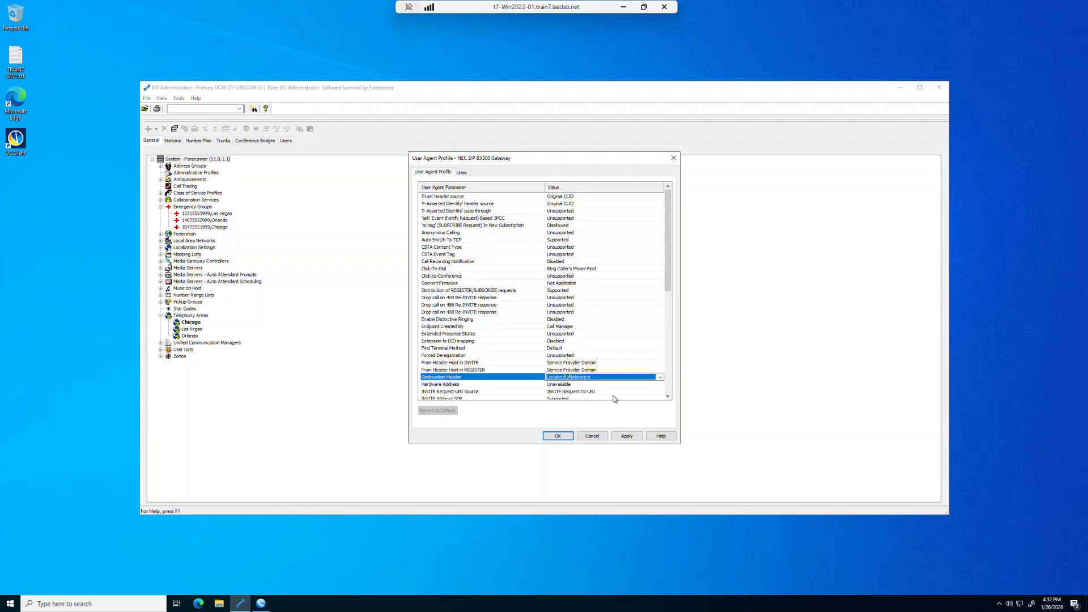
click(627, 437)
click(558, 436)
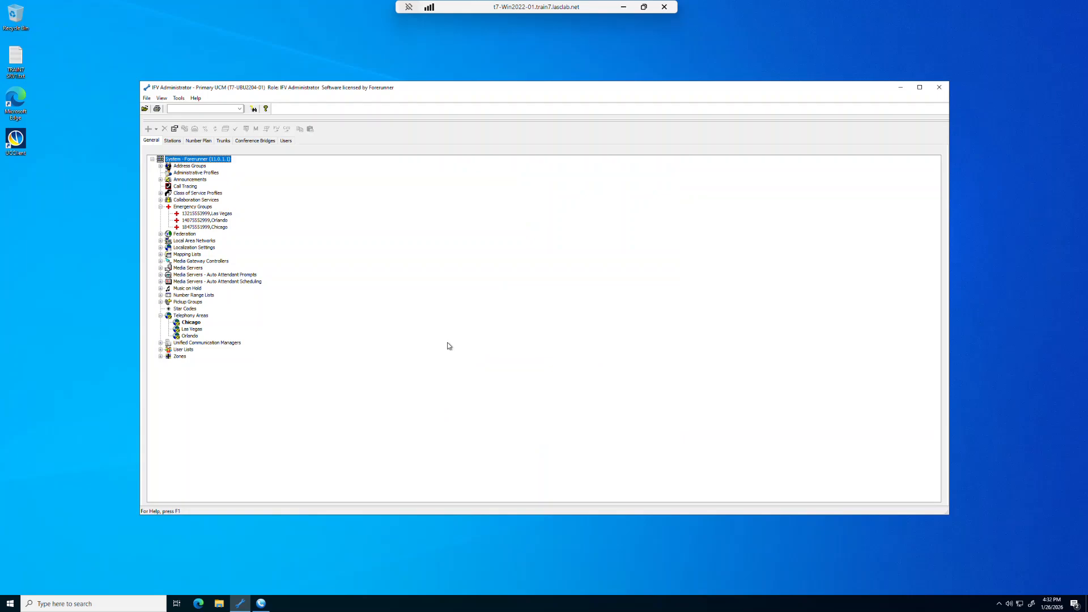
Step: Switch to MicroSIP, try to call the external number from the dial history, and dismiss the call notification
click(238, 605)
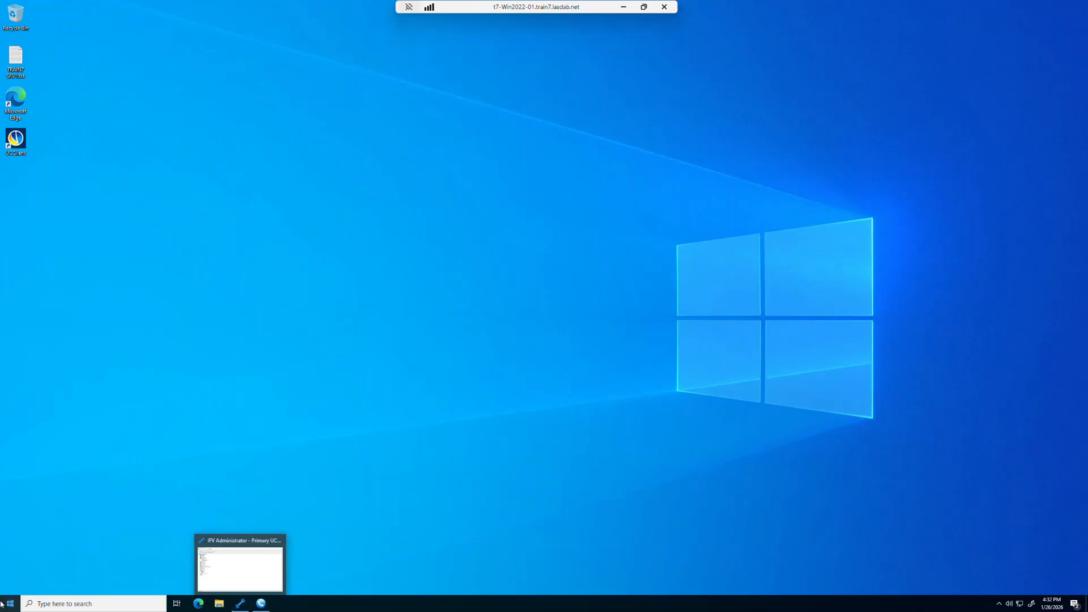
click(261, 602)
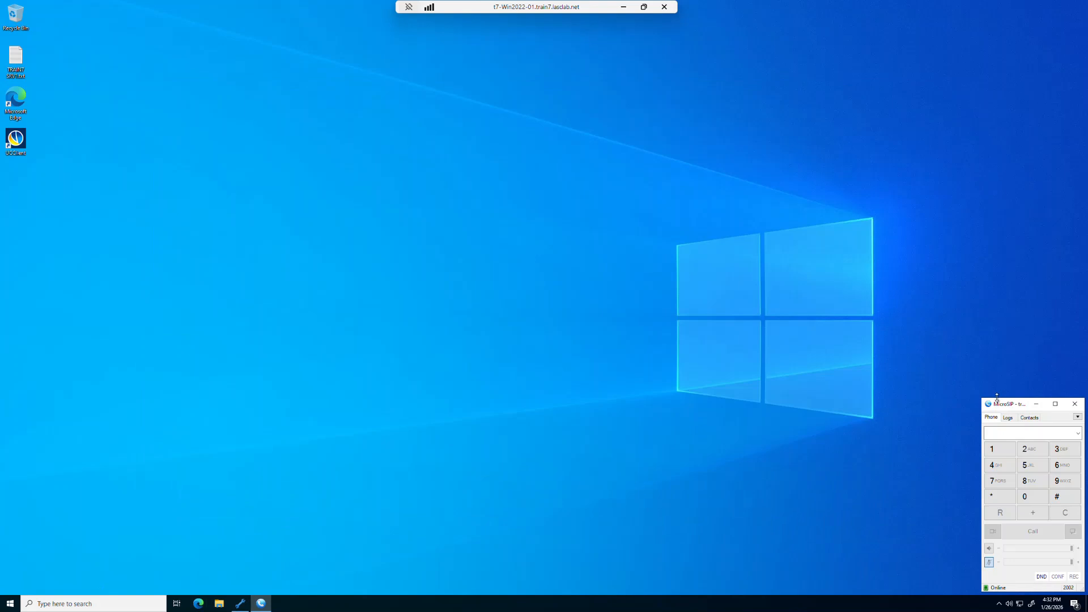
click(1078, 435)
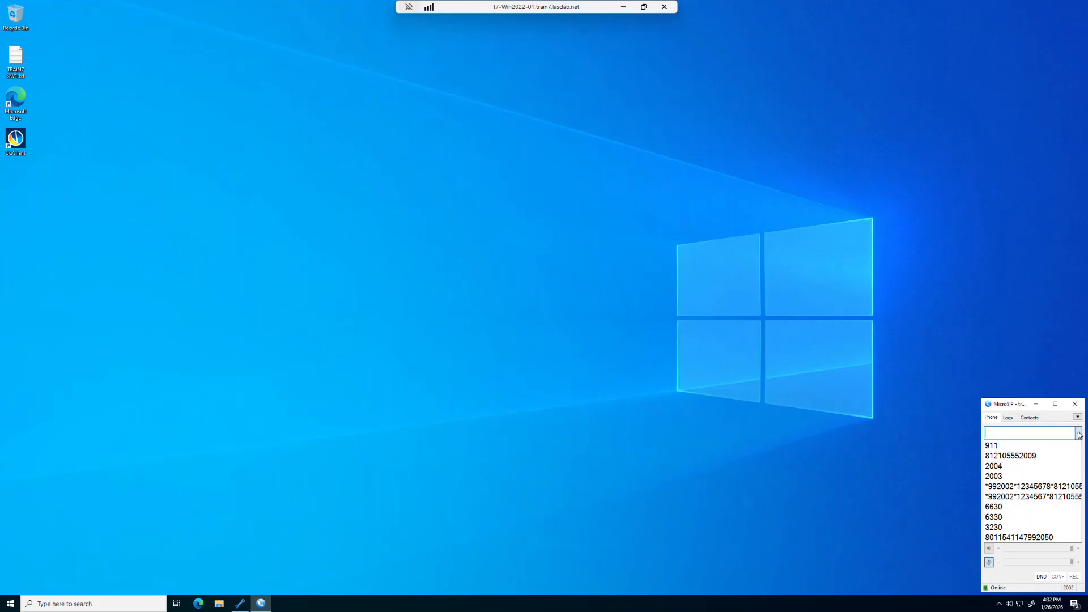
click(1031, 456)
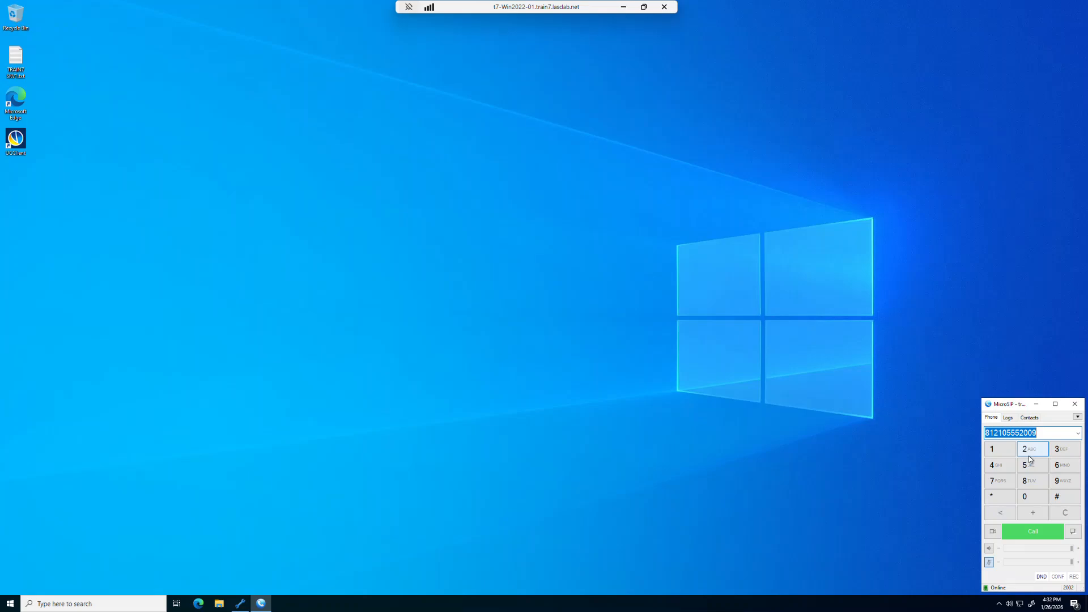
click(1029, 532)
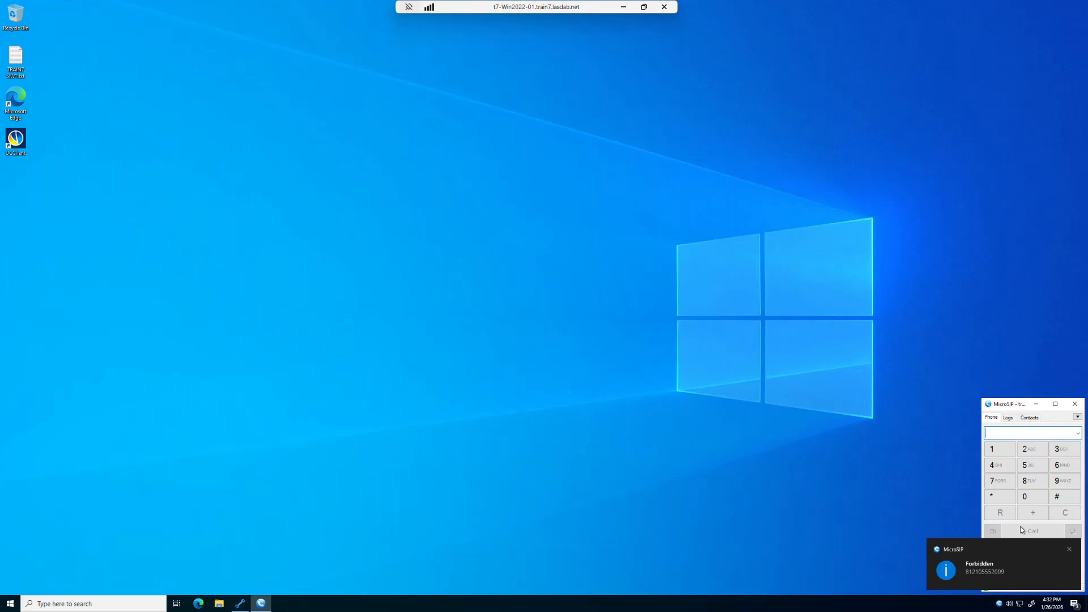
click(1070, 550)
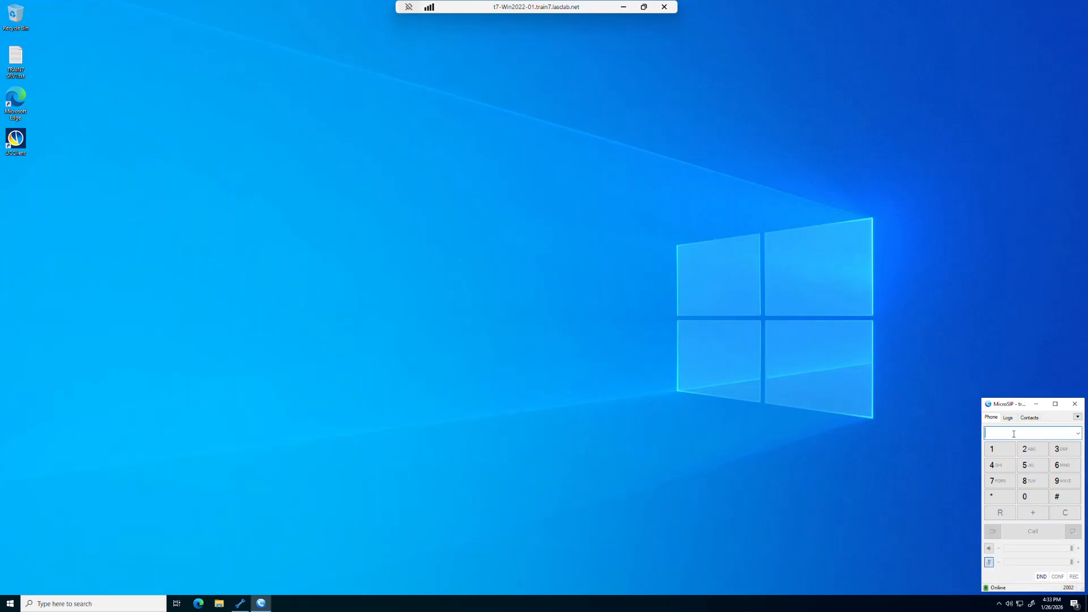
Step: Place a test call to 933 from MicroSIP and hang up once it has connected
text(933)
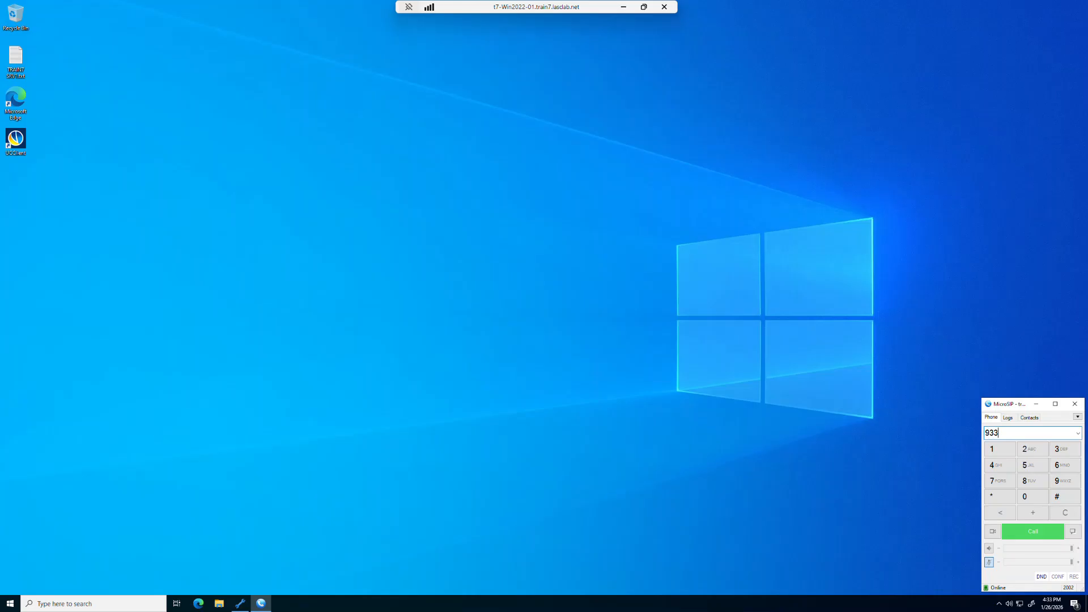
click(1035, 533)
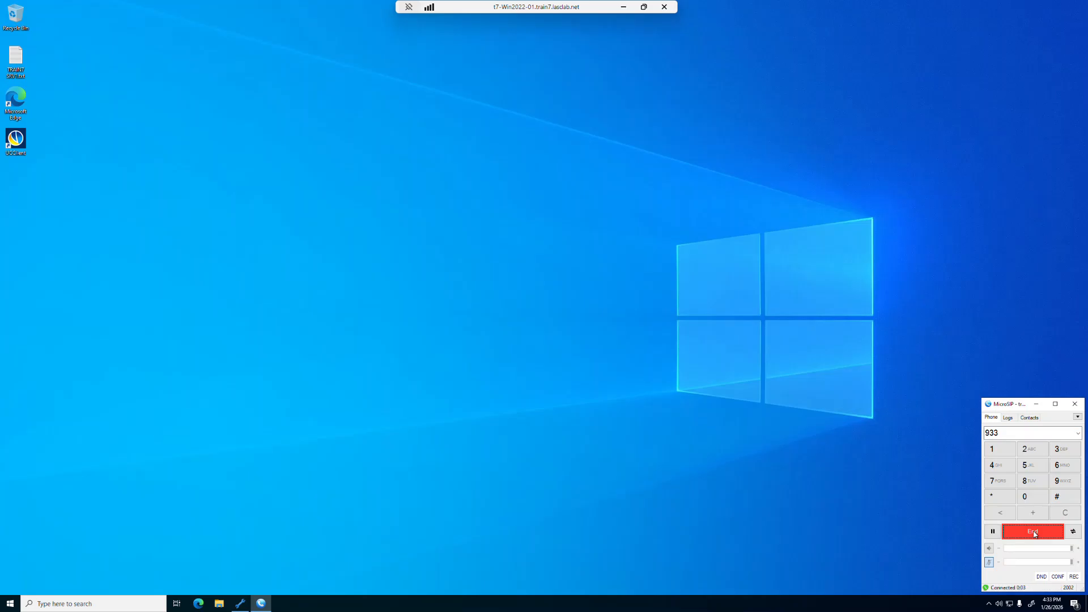
click(1033, 533)
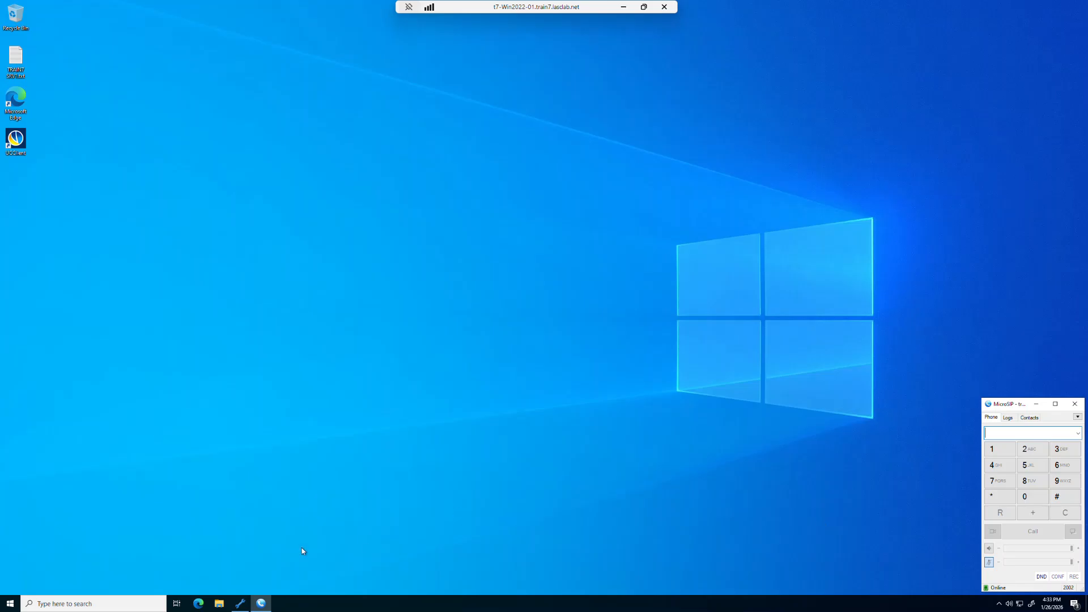
Step: In File Explorer, open the network folder \\t7-ubu2204-01.train7.lasclab.net\Sphericall\Application Logs\MGC
click(216, 607)
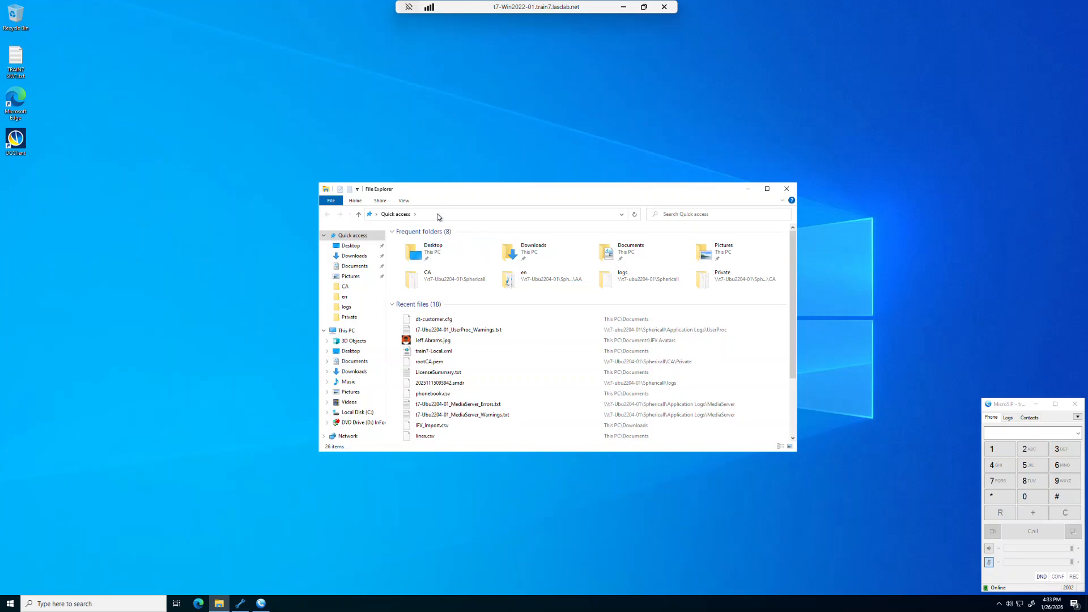
click(437, 214)
text(\\t)
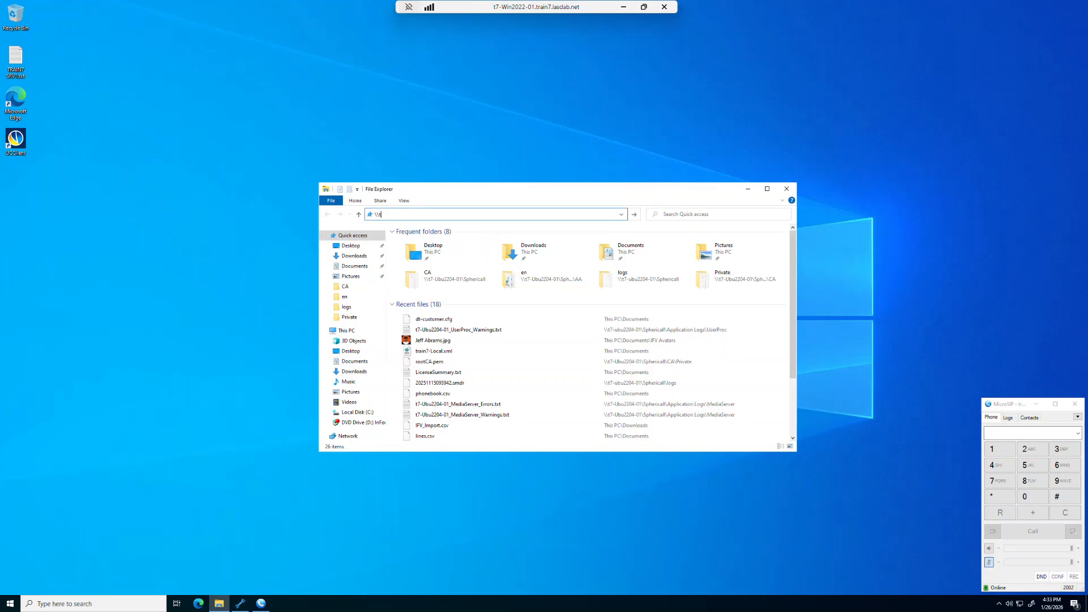
text(7-ubu2204-01.)
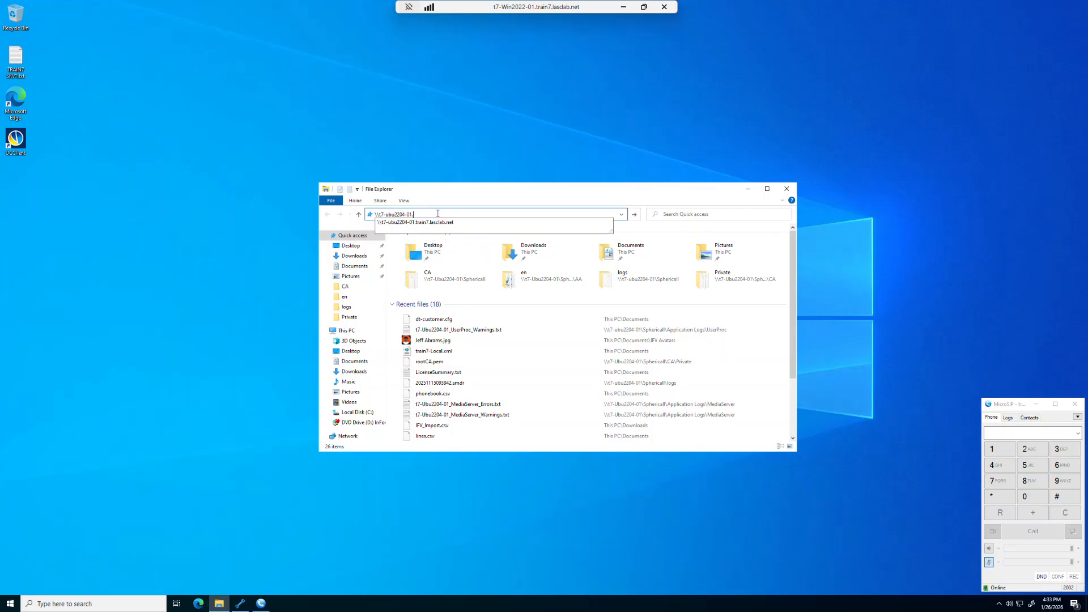
click(443, 225)
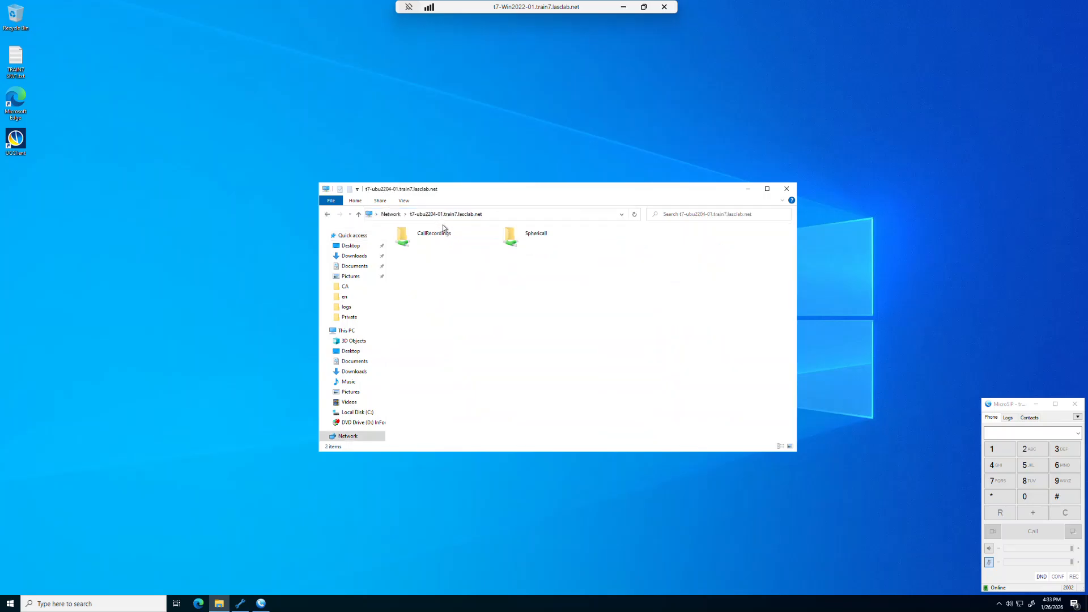
click(538, 237)
double_click(538, 237)
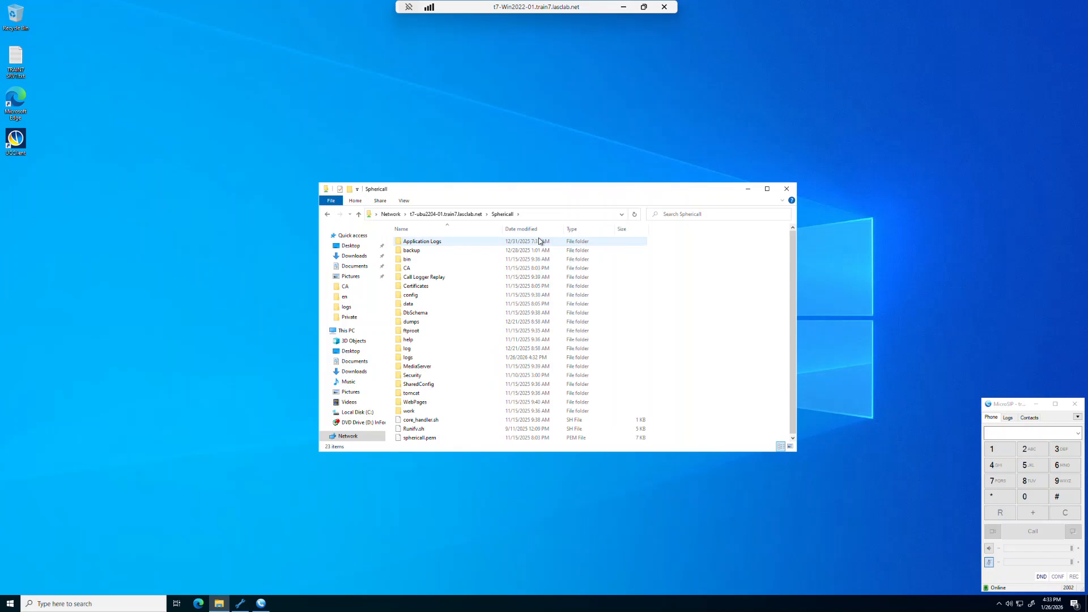
double_click(441, 240)
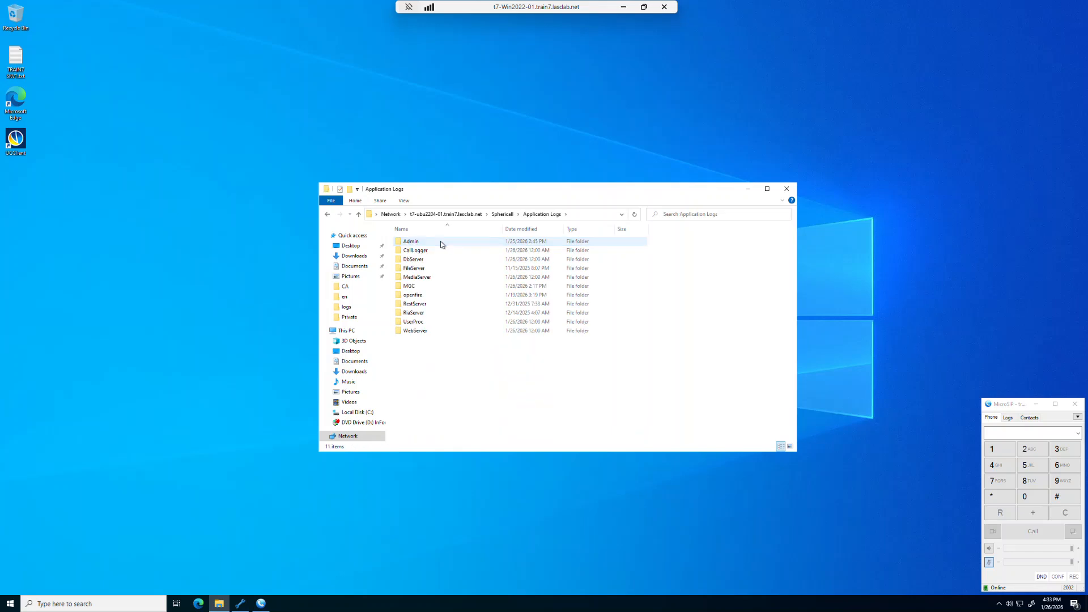
double_click(410, 287)
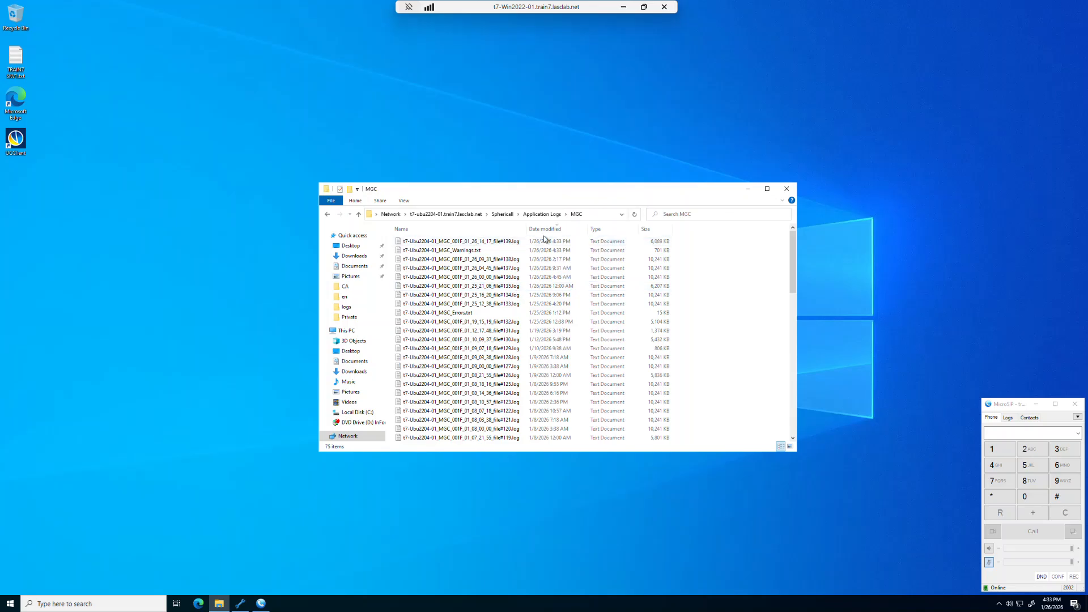
Step: Open the most recent MGC log, file#139, in Notepad++
click(496, 243)
double_click(493, 241)
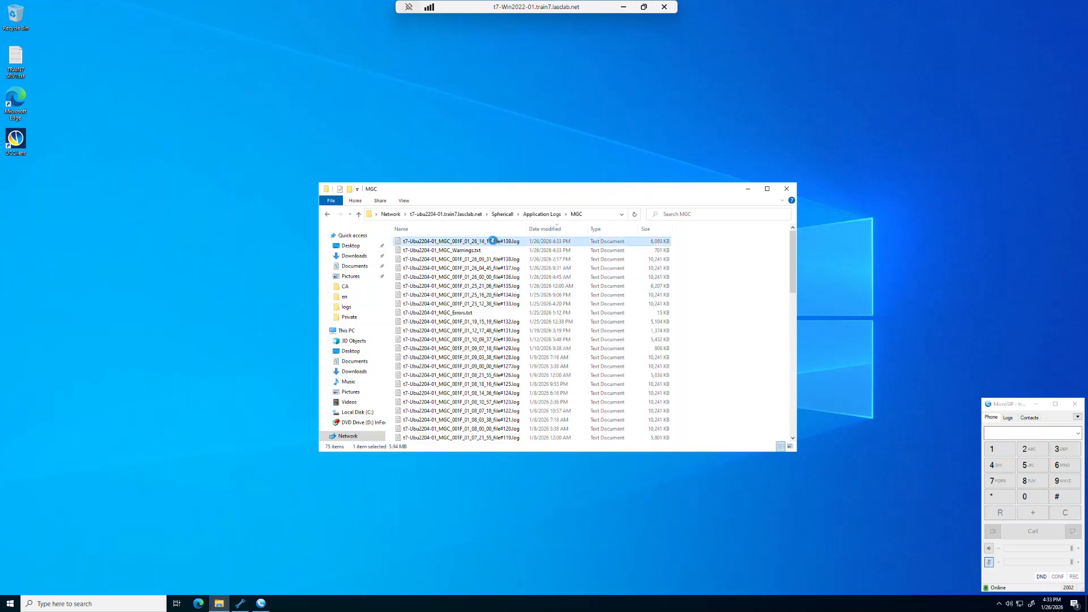
right_click(493, 241)
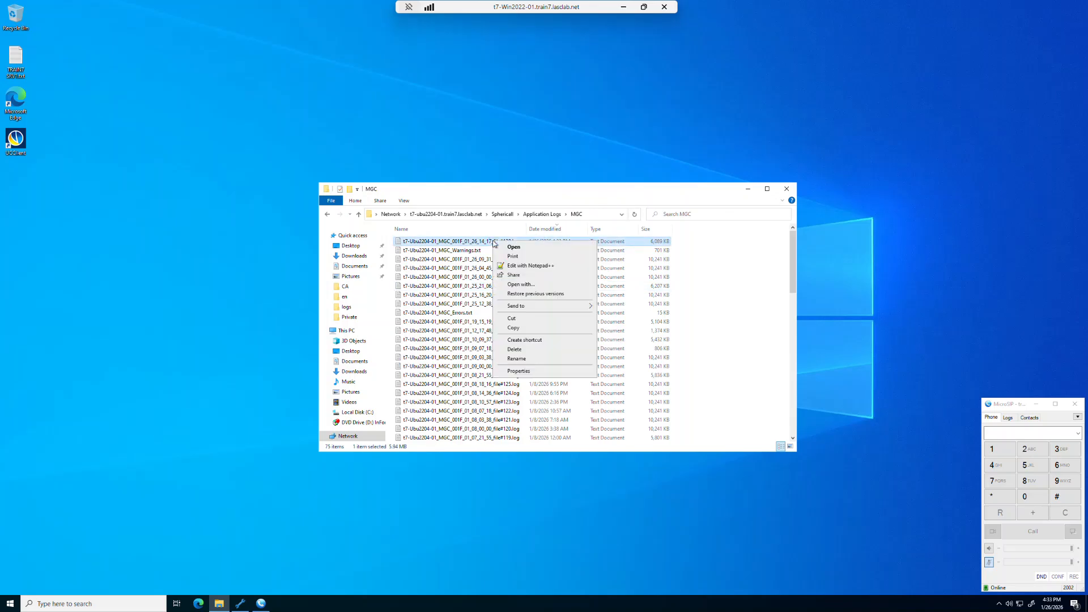
click(509, 265)
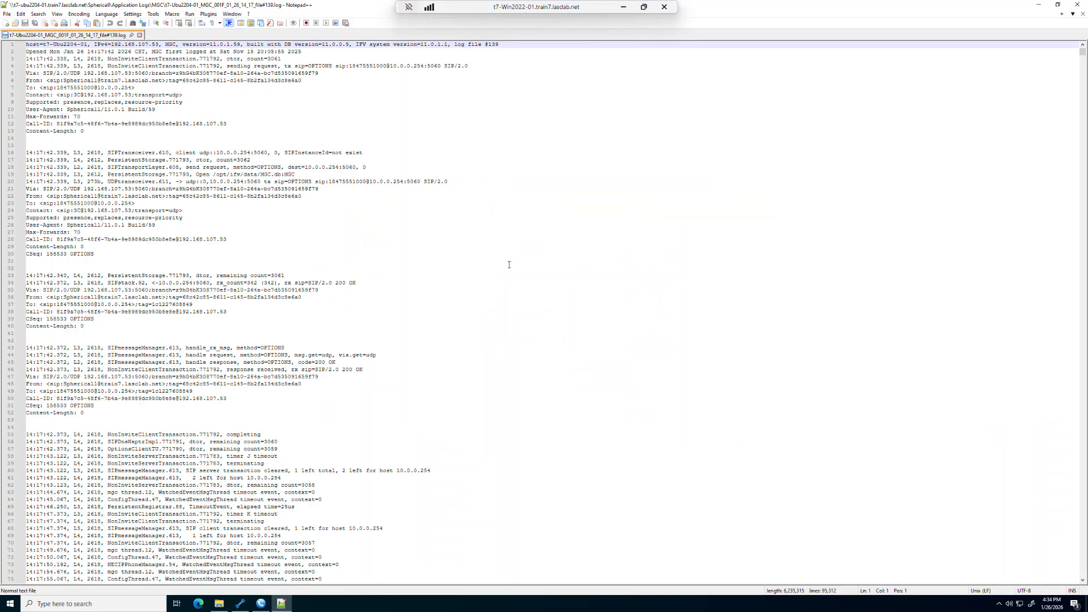
Step: Find all occurrences of "make call" in the current log document
key(ctrl+f)
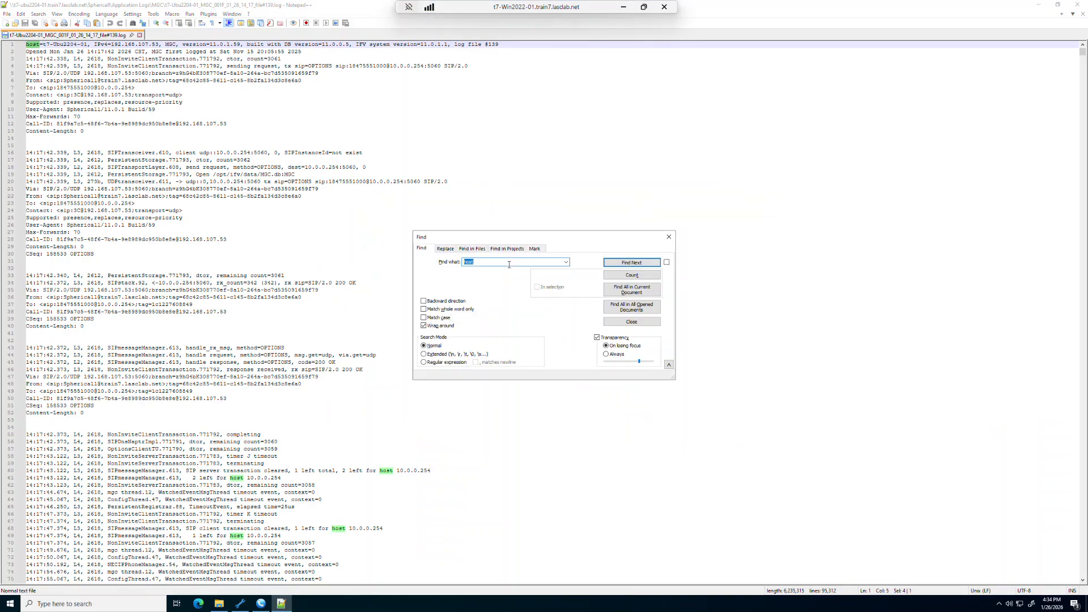
text(make call)
click(632, 291)
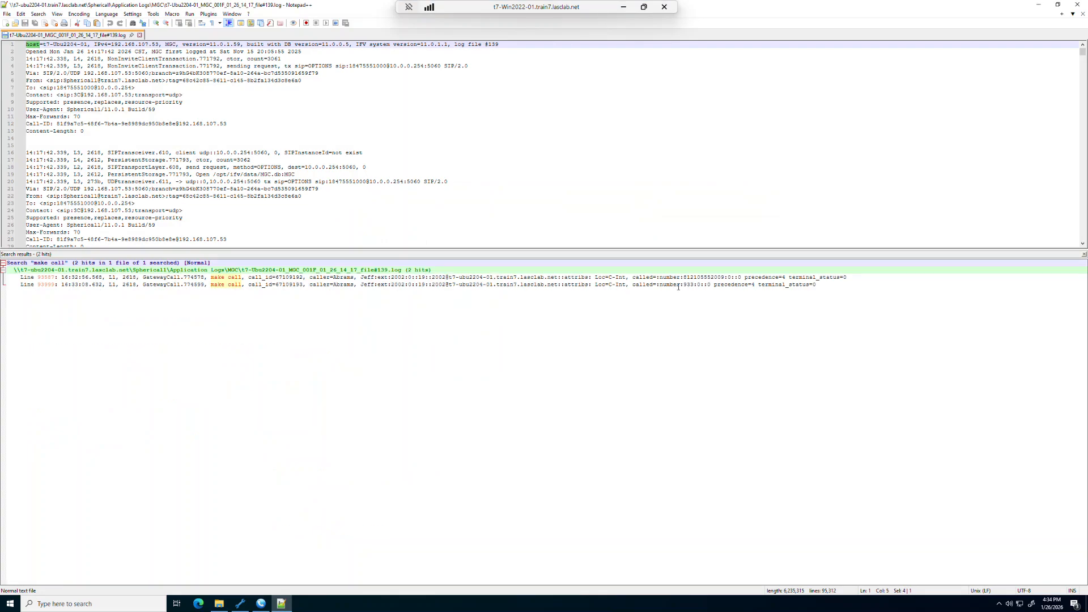
Step: Find all log entries that share the call_id of the 933 call
drag(249, 285, 303, 286)
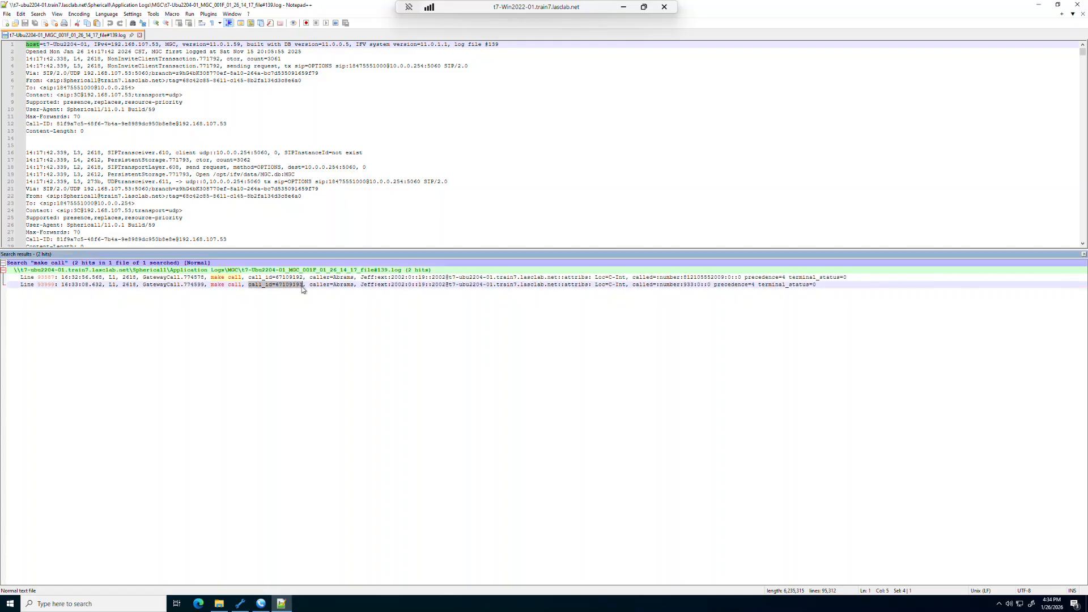
key(ctrl+f)
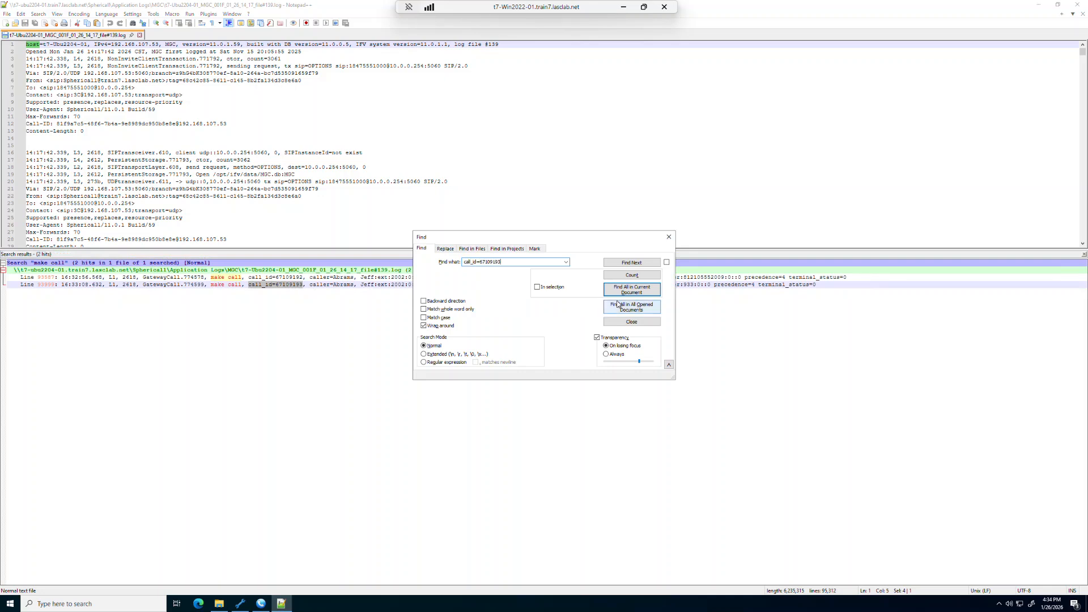
click(631, 289)
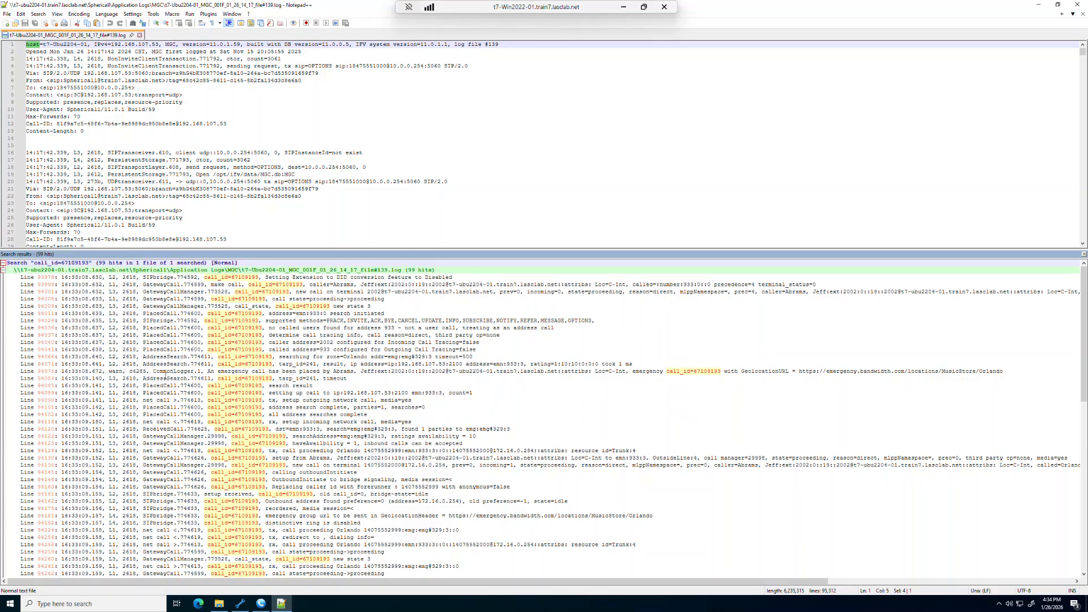
Step: Highlight the emergency call notice and its GeolocationURL in the search results, and look through the entries below it
drag(209, 374, 354, 373)
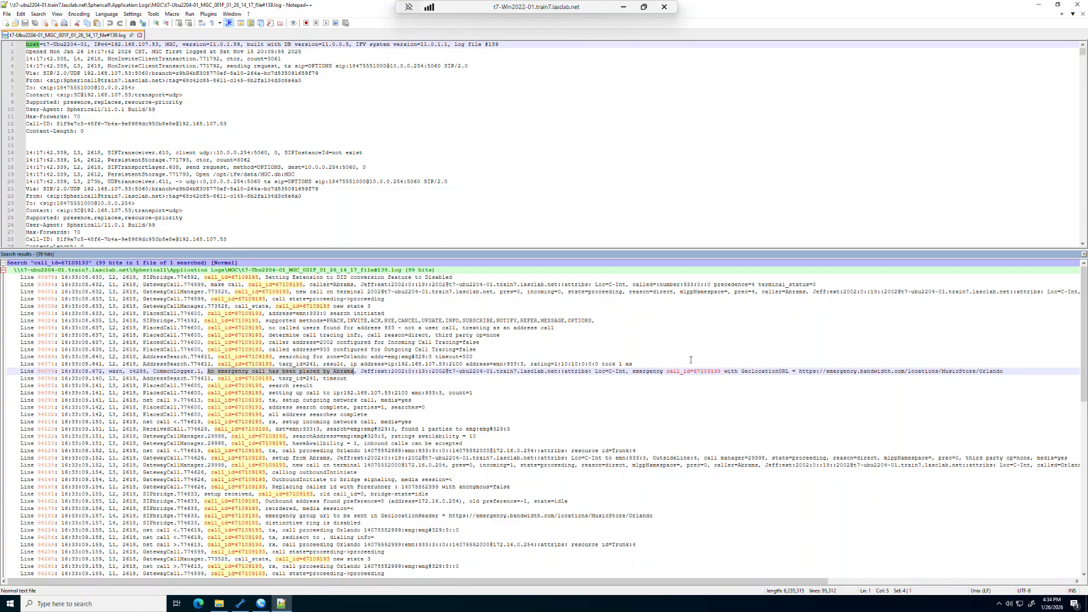
drag(800, 371, 1001, 369)
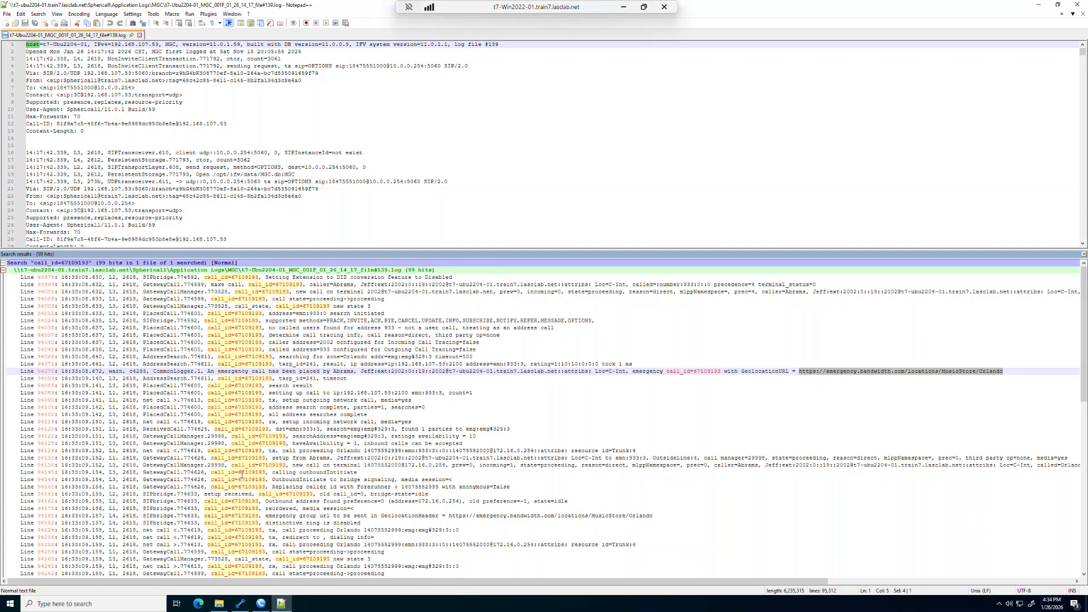
scroll(238, 504, down, 1)
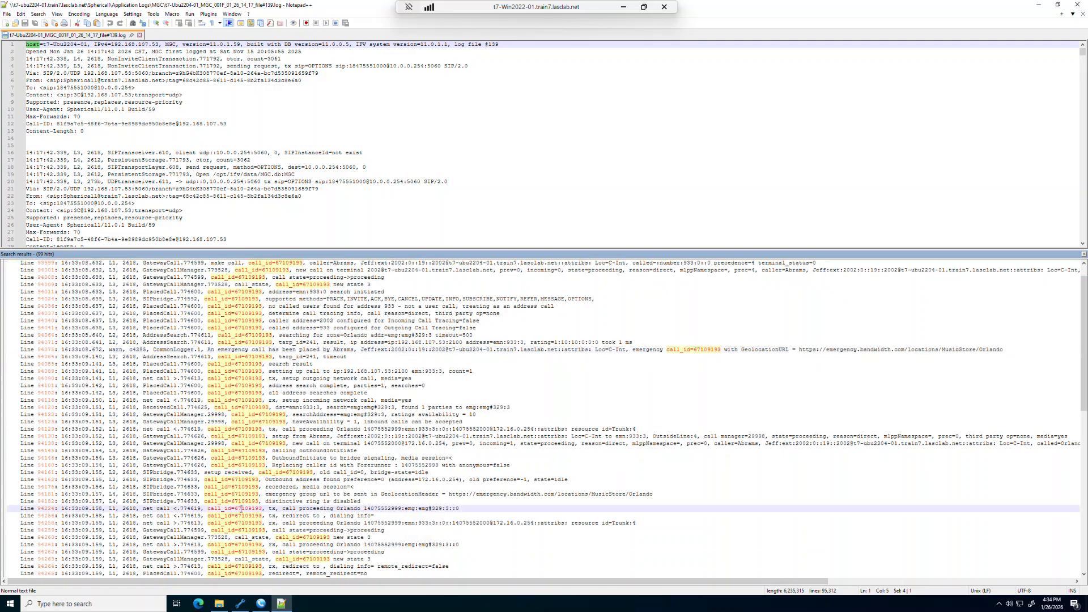
Step: Go to the call proceeding Orlando entry in the reloaded log, enlarge the log view, and highlight the outgoing INVITE and its Geolocation header
click(241, 509)
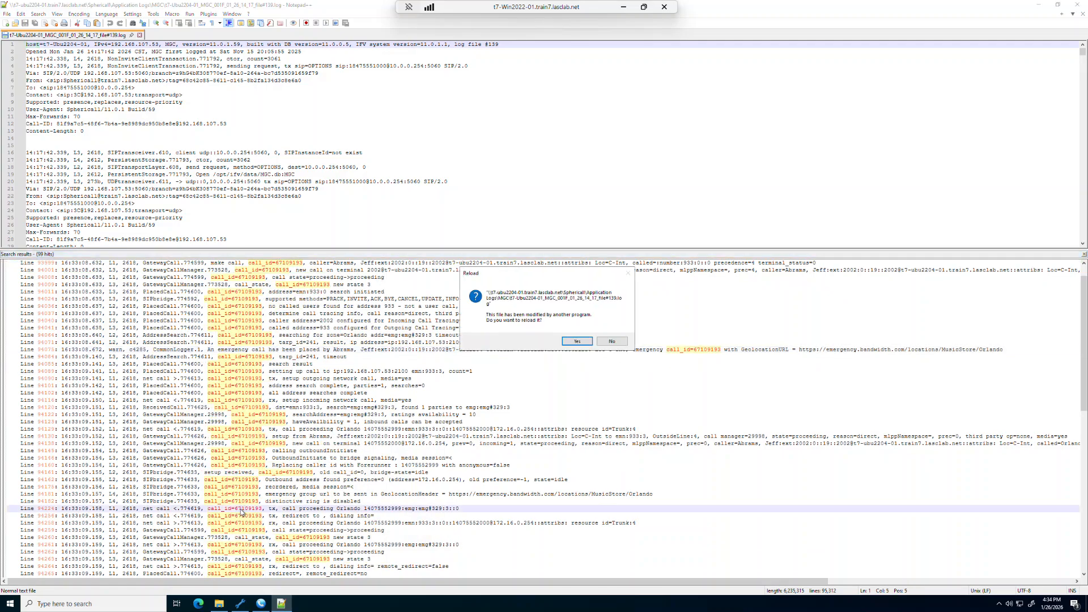
click(572, 341)
drag(548, 250, 549, 340)
scroll(486, 236, up, 10)
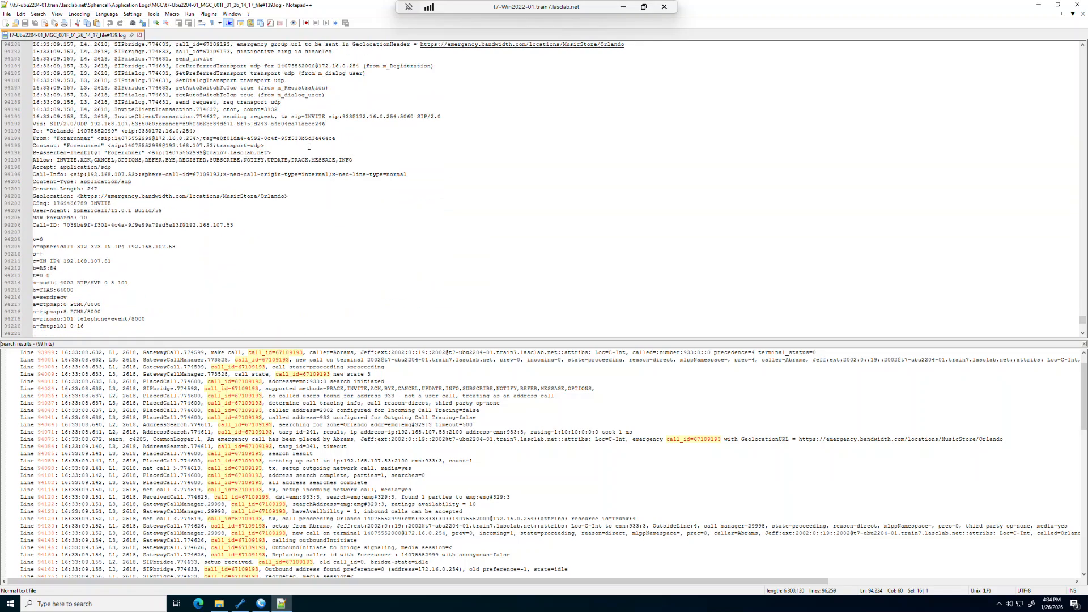
drag(282, 117, 442, 117)
drag(290, 196, 33, 196)
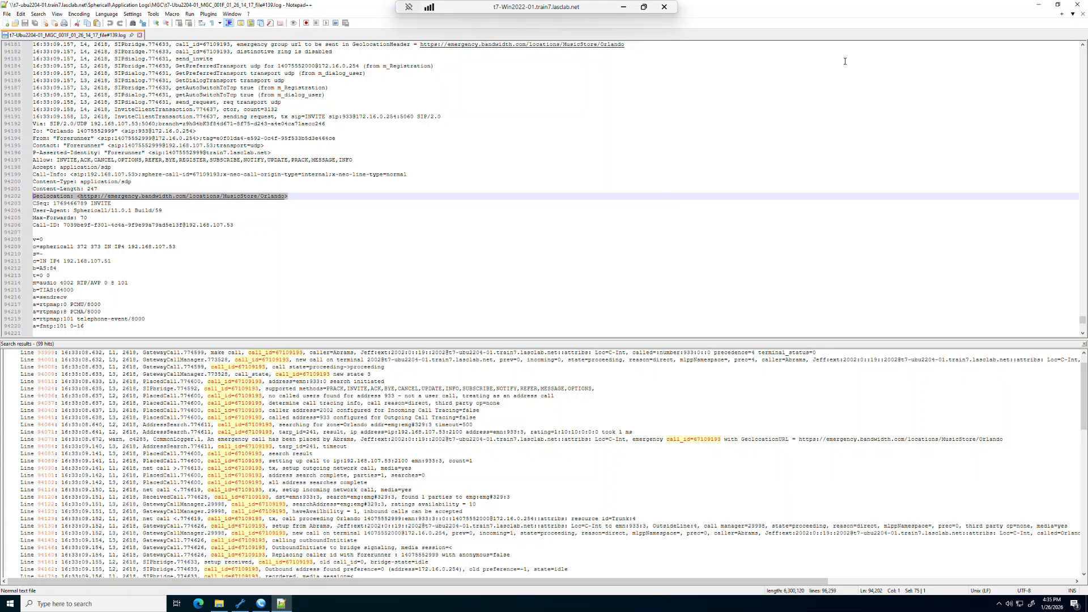
Step: Close the log in Notepad++ without reloading it, close the MGC folder window, and minimize MicroSIP
click(1078, 7)
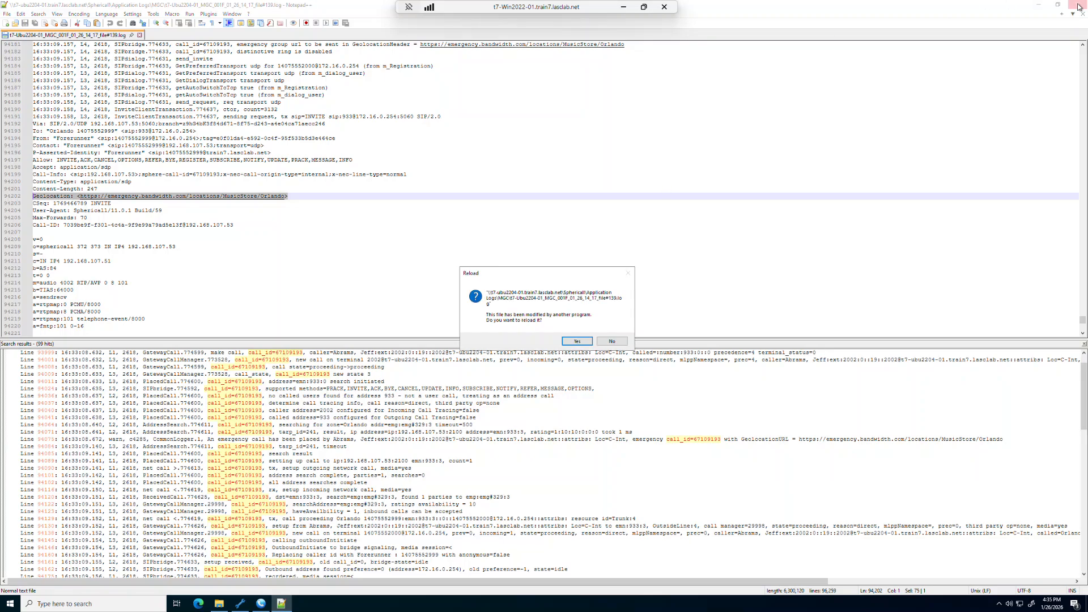
click(611, 340)
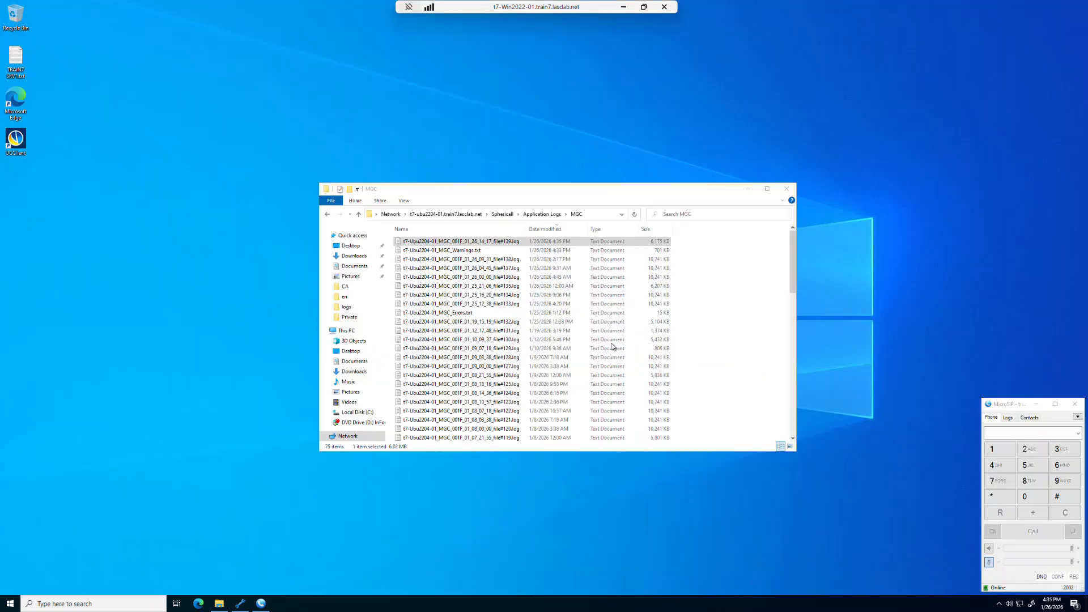
click(789, 191)
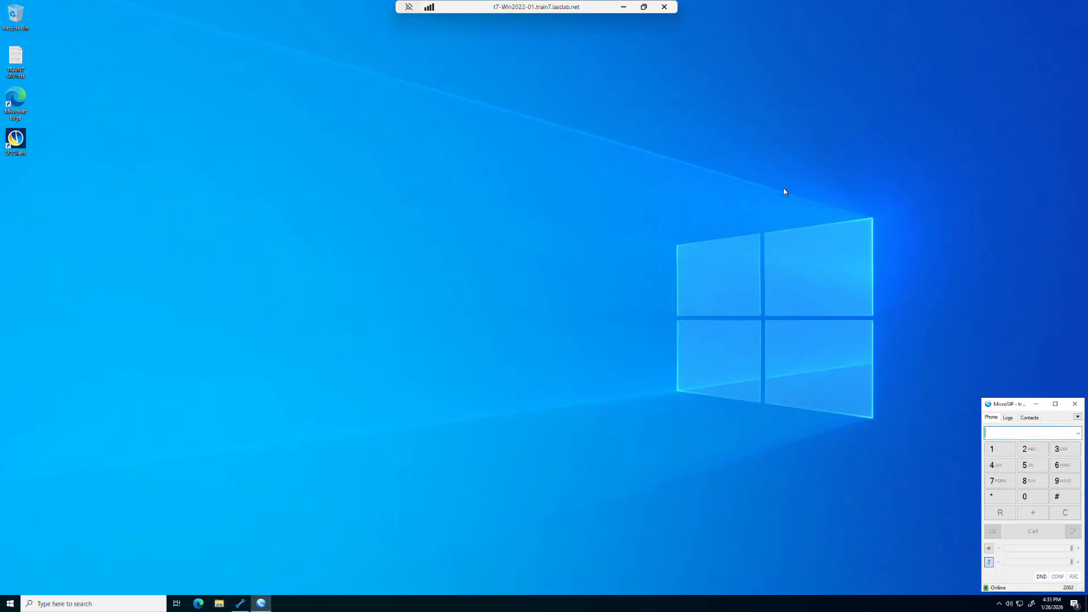
click(1036, 404)
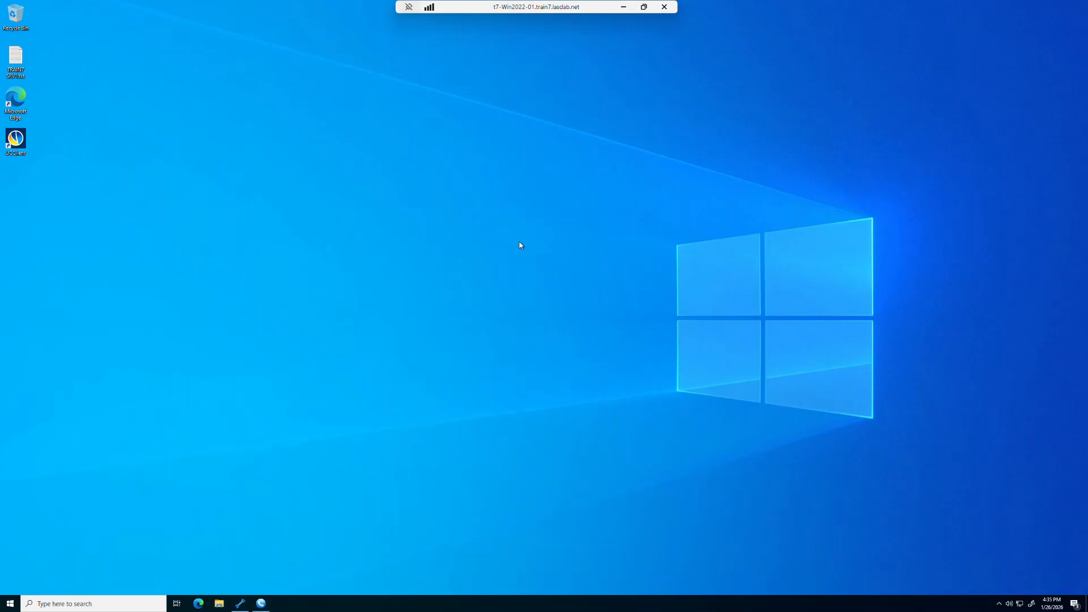
Step: Switch to UC Client, review the device list in the Call Offering preferences, and save the preferences
double_click(16, 140)
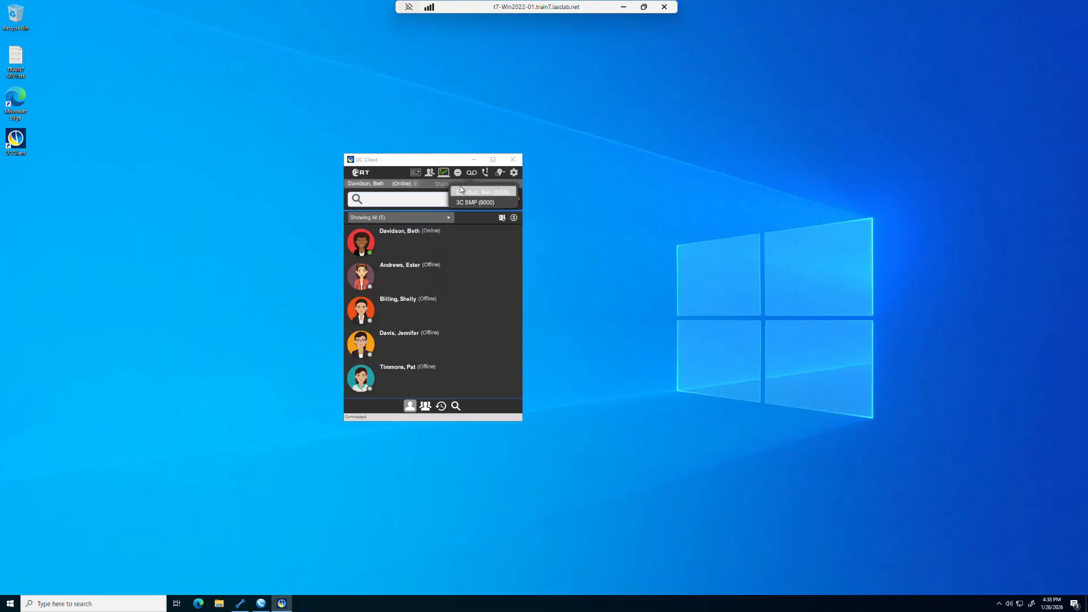
click(514, 173)
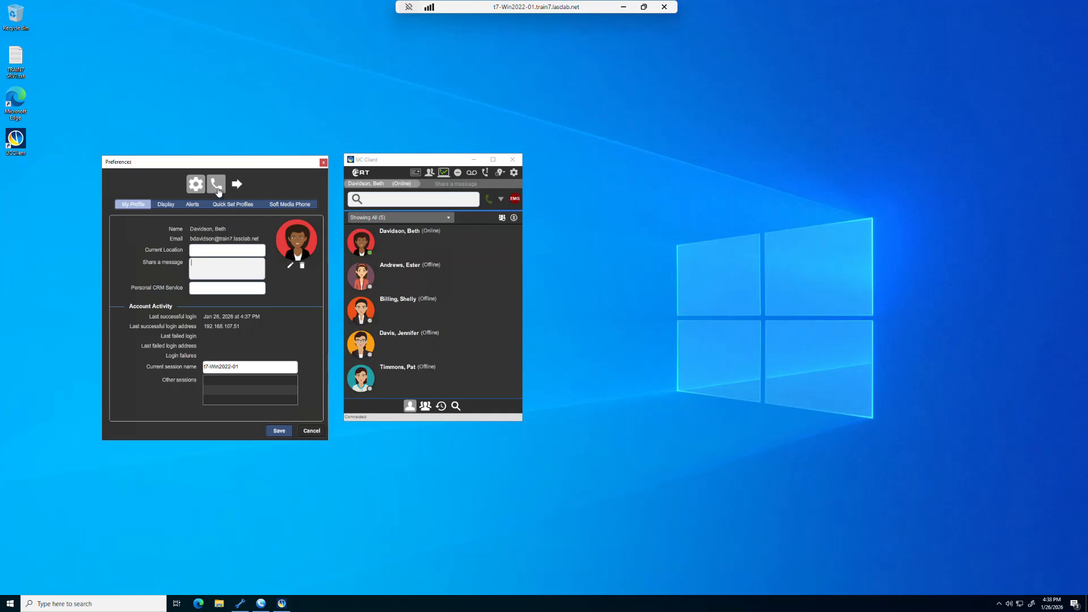
click(217, 186)
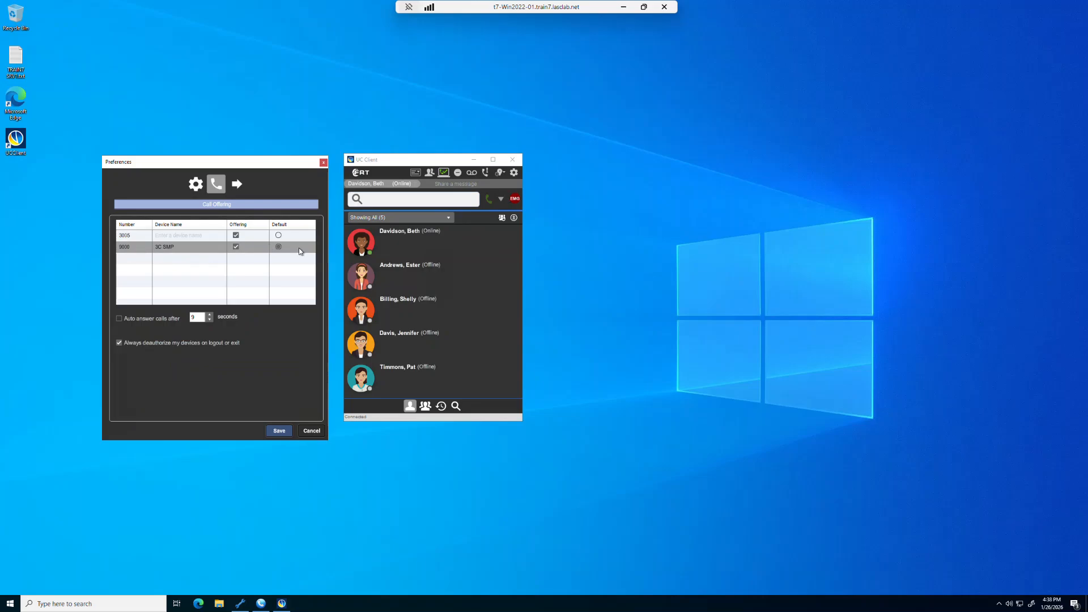
click(278, 431)
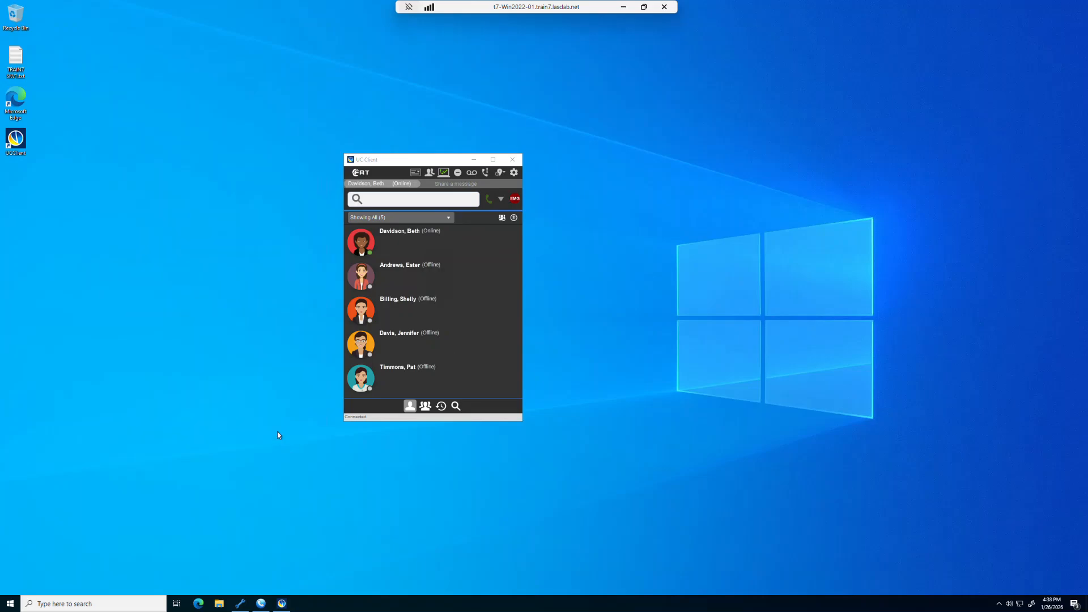
Step: Start an emergency call in UC Client, choose Chicago as the current emergency location, and dial 933
click(515, 199)
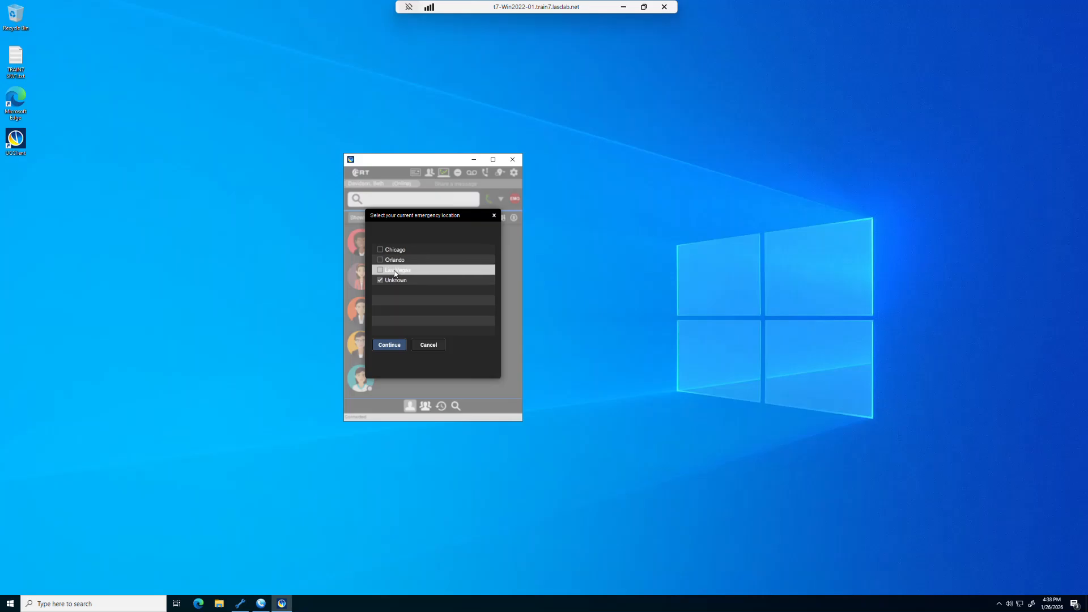
click(380, 251)
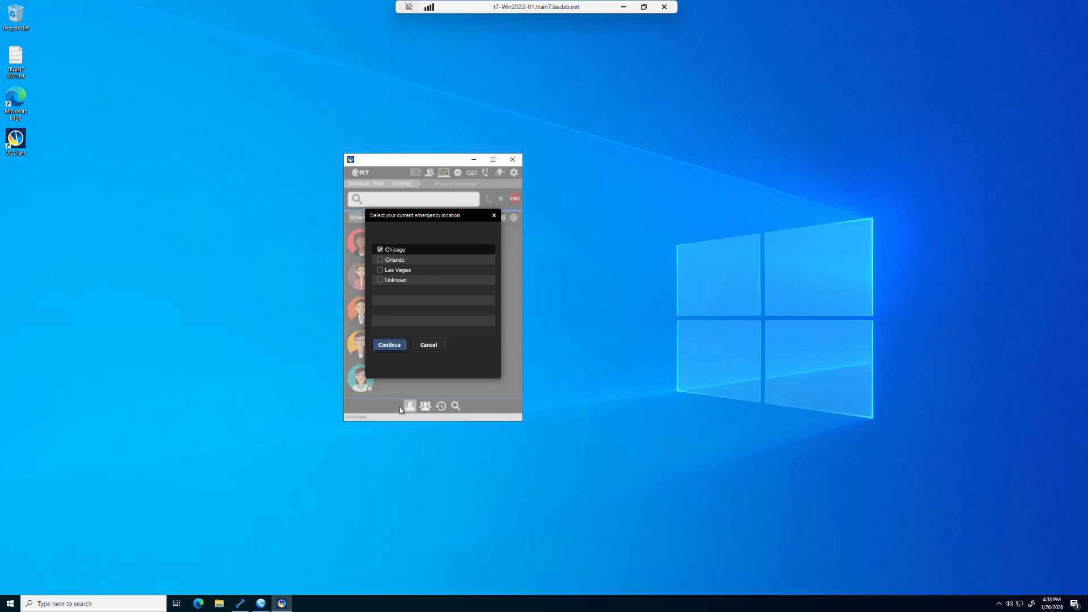
click(389, 345)
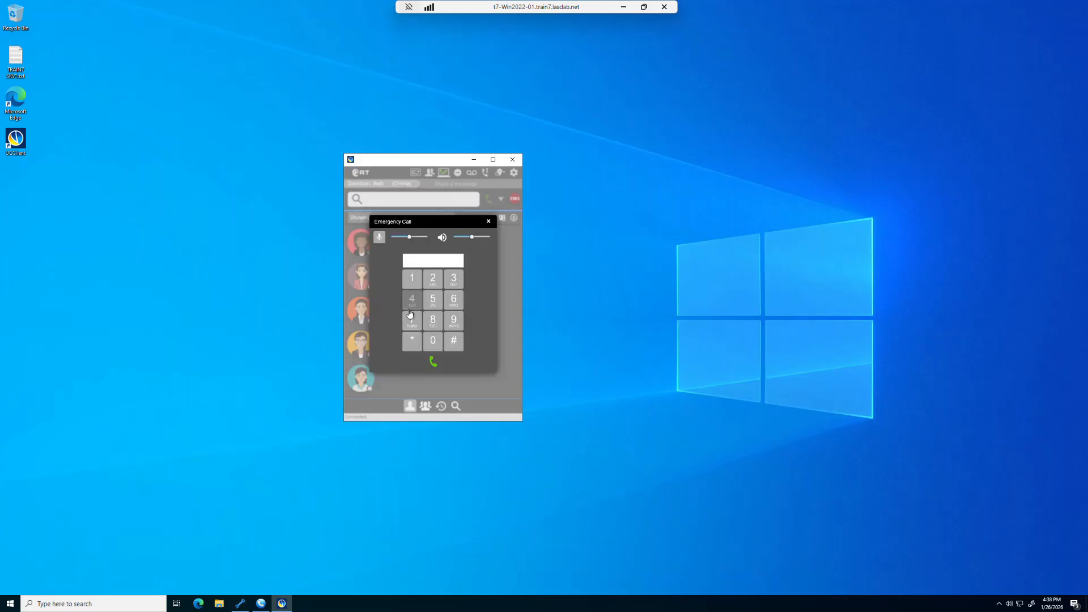
click(453, 318)
click(453, 286)
click(432, 361)
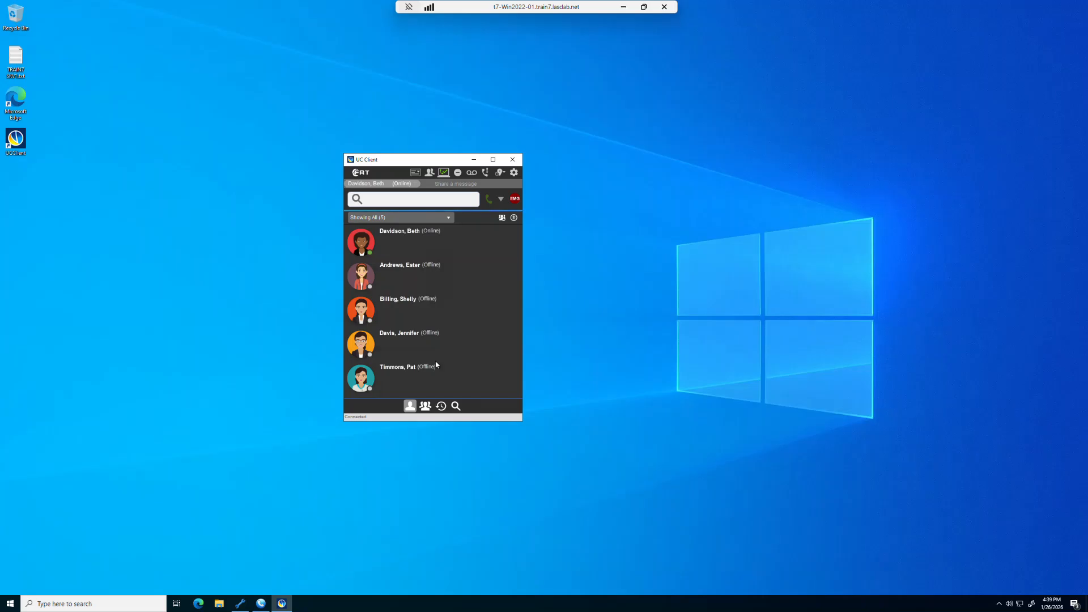
Step: Switch to IFV Administrator and open the 3C SMP settings in the Forerunner system's properties
click(237, 607)
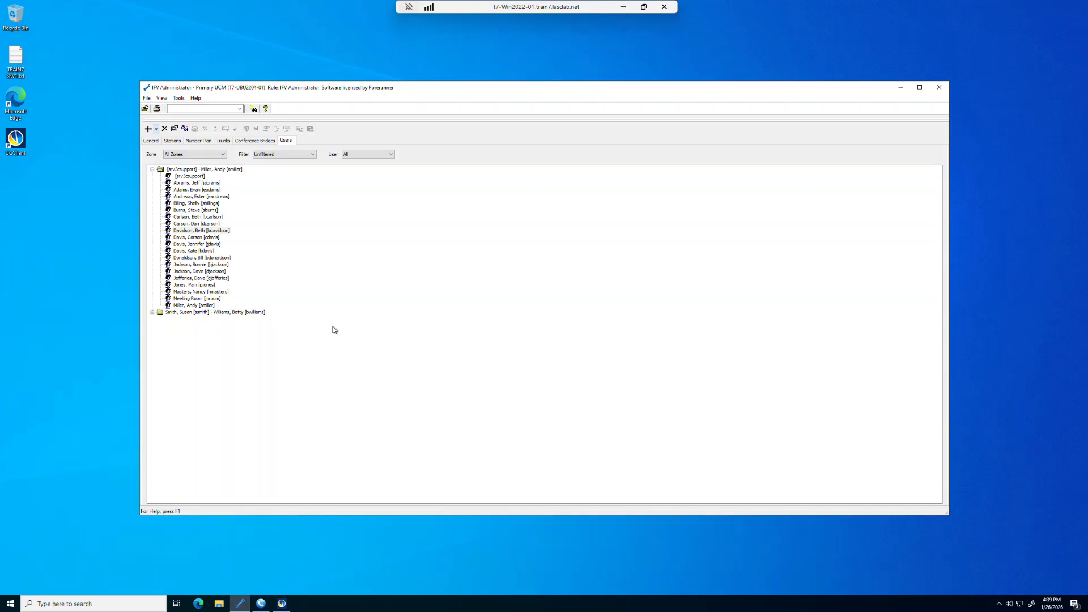
click(151, 141)
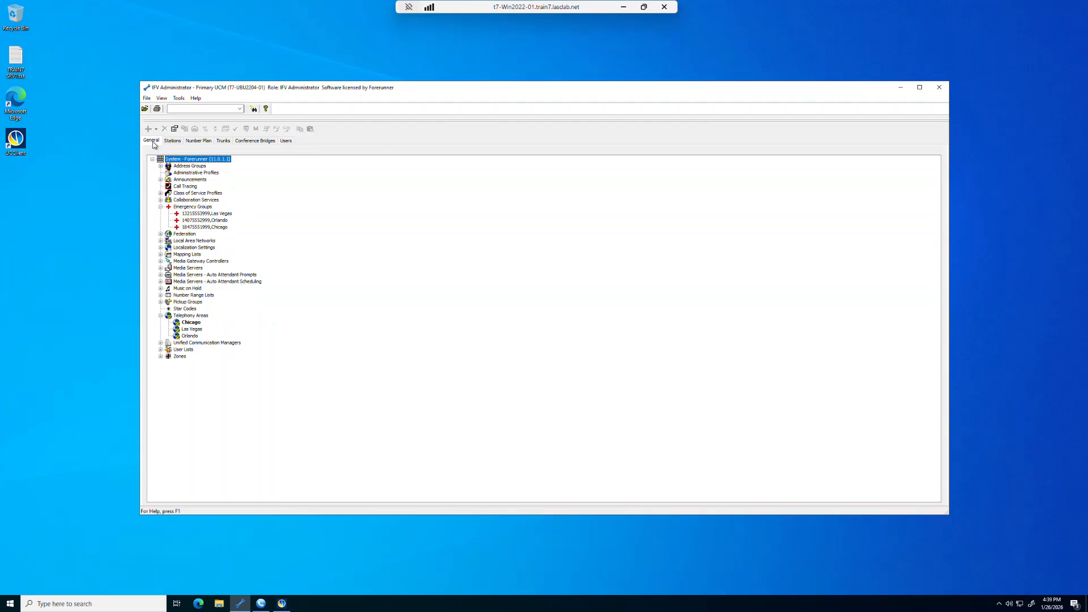
double_click(193, 160)
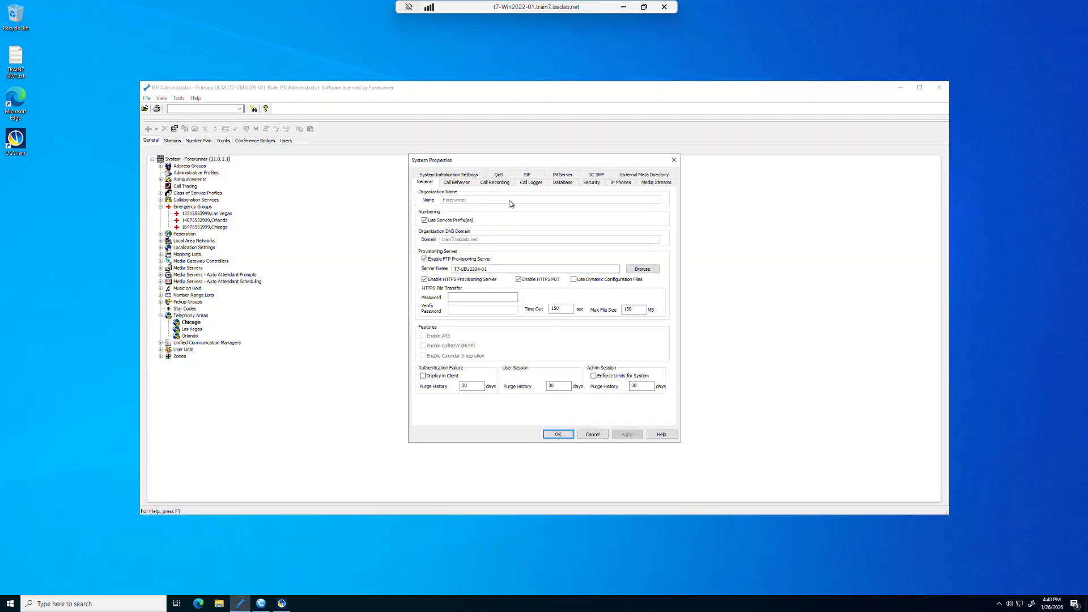
click(596, 177)
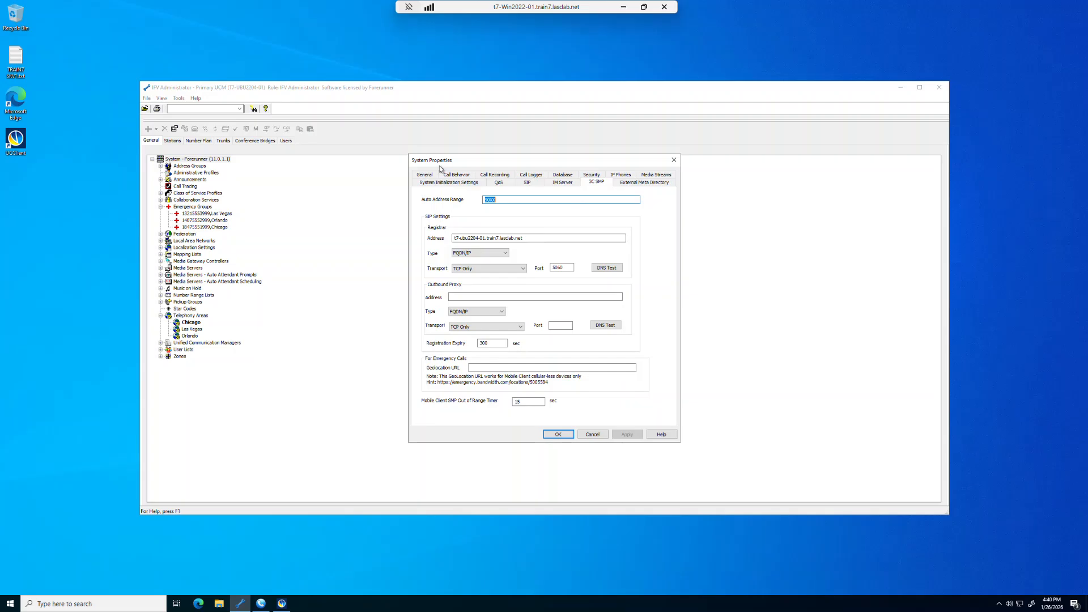
click(488, 370)
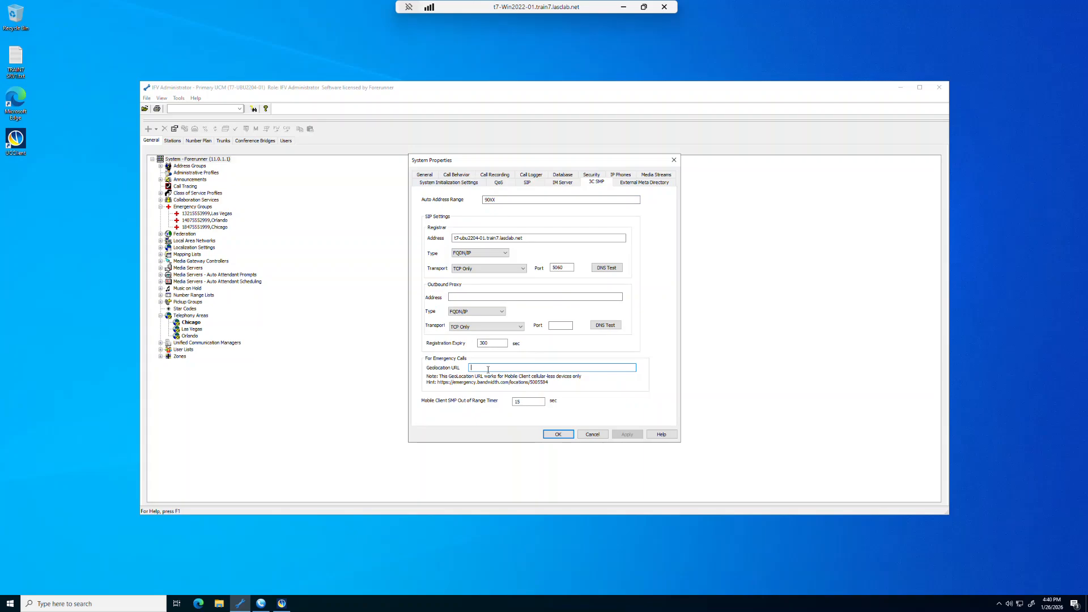
text(https://emergancy.bandwidth.com/locations/MusicS)
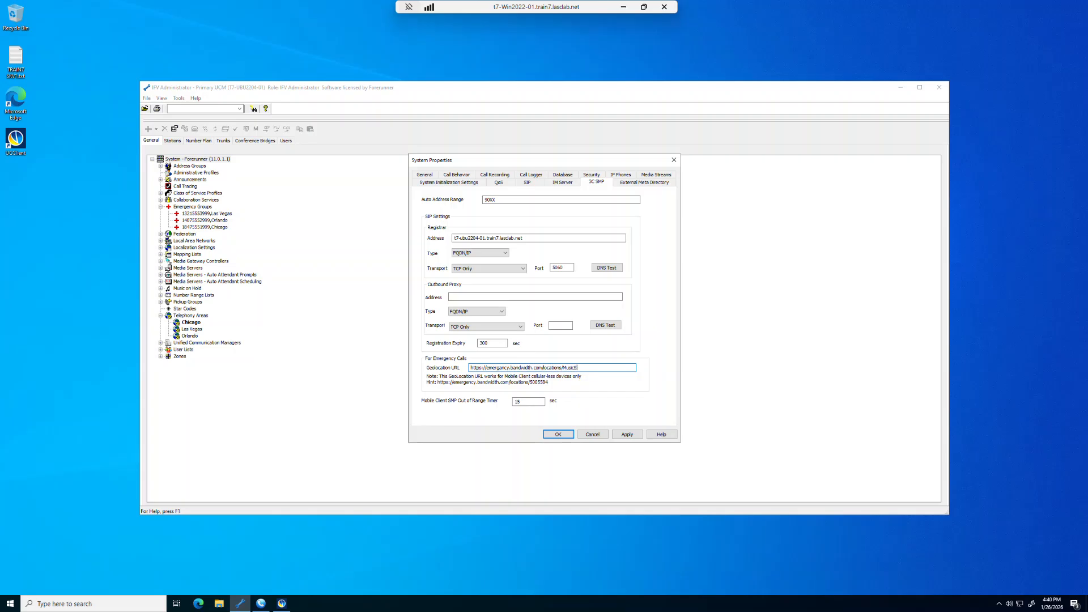
text(tore)
click(558, 434)
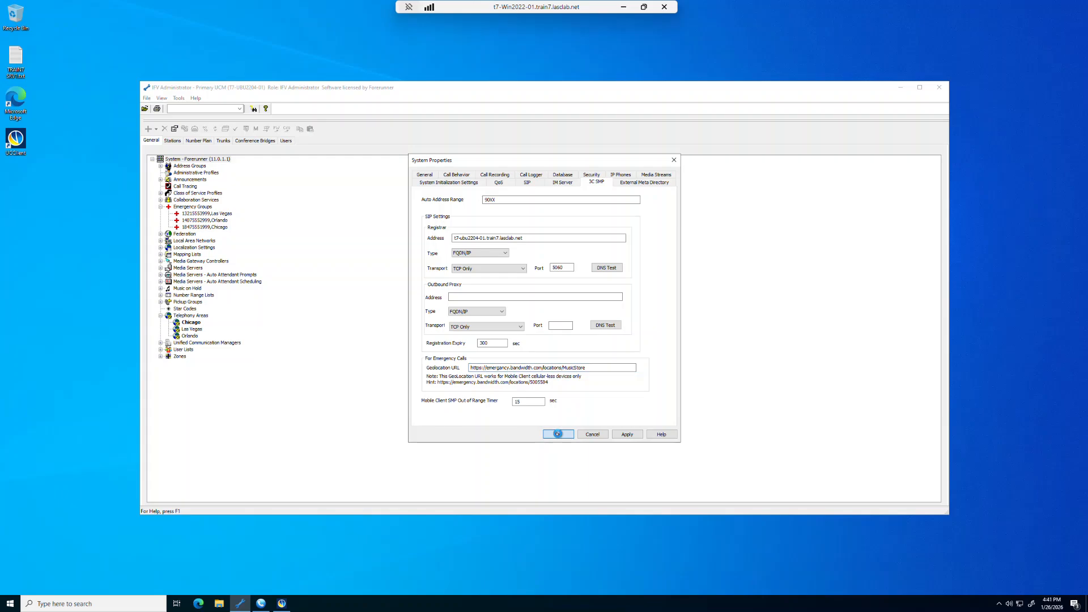